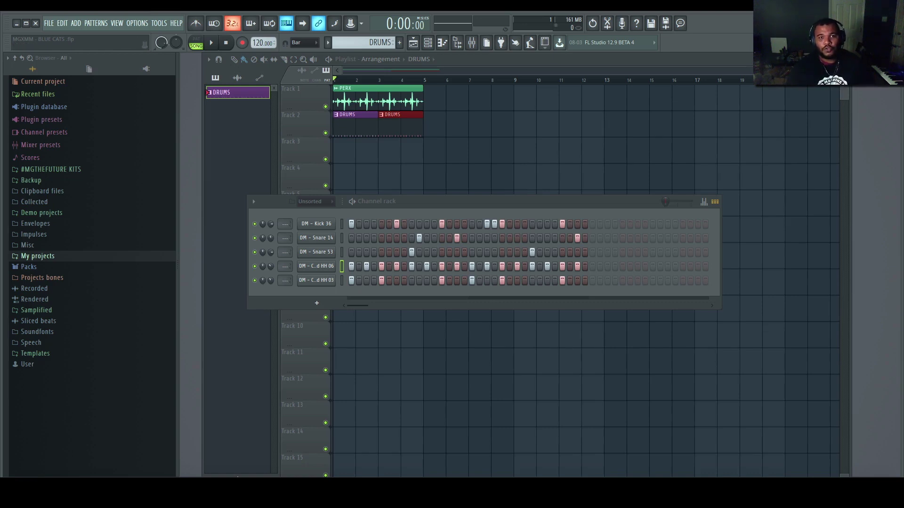
# - Open the mixer and load BC PatchWork VST [64bit] into the Master track's first effect slot
pyautogui.click(472, 42)
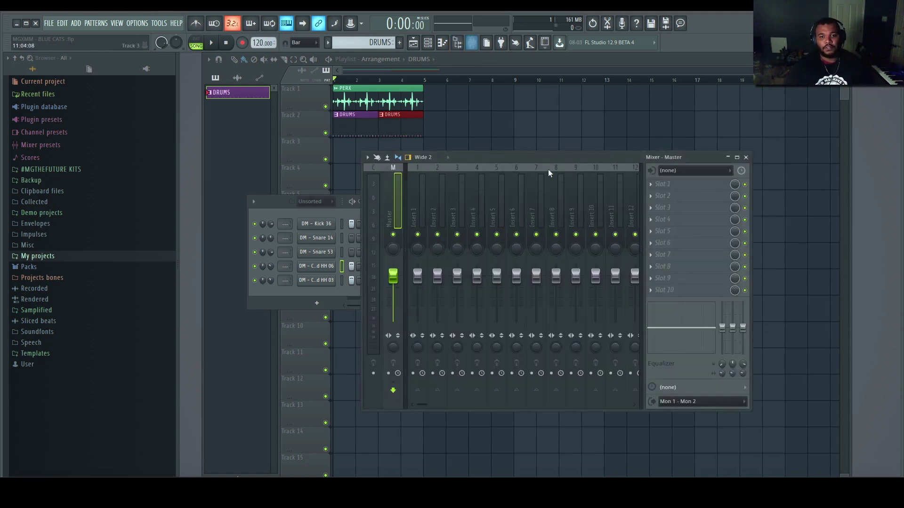
pyautogui.scroll(1, 430, 213)
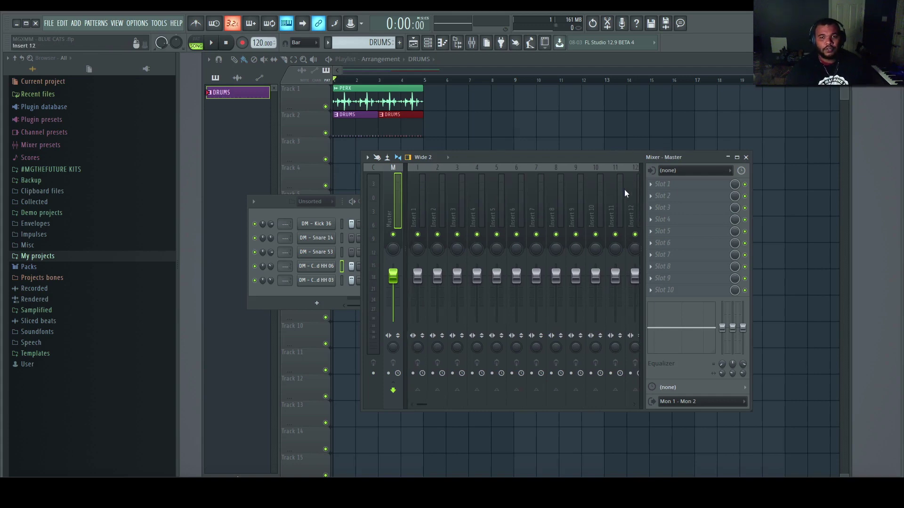
pyautogui.click(651, 186)
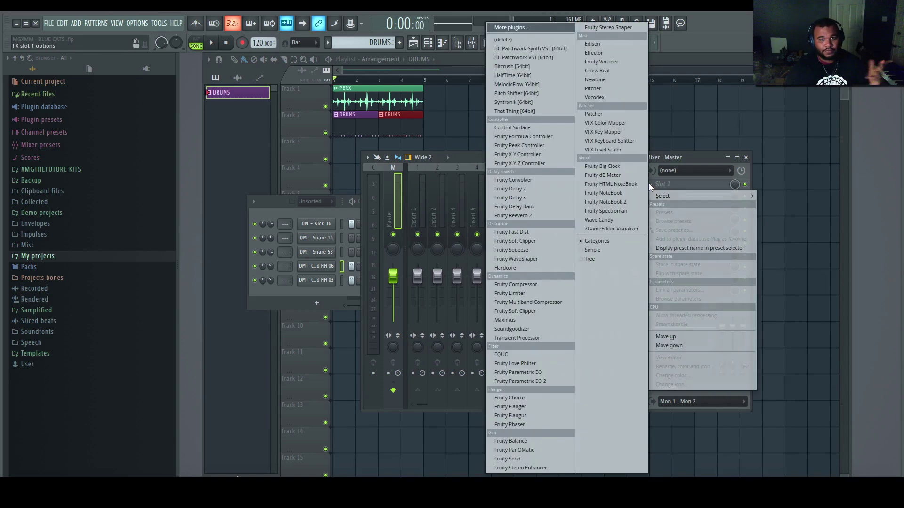
pyautogui.click(524, 57)
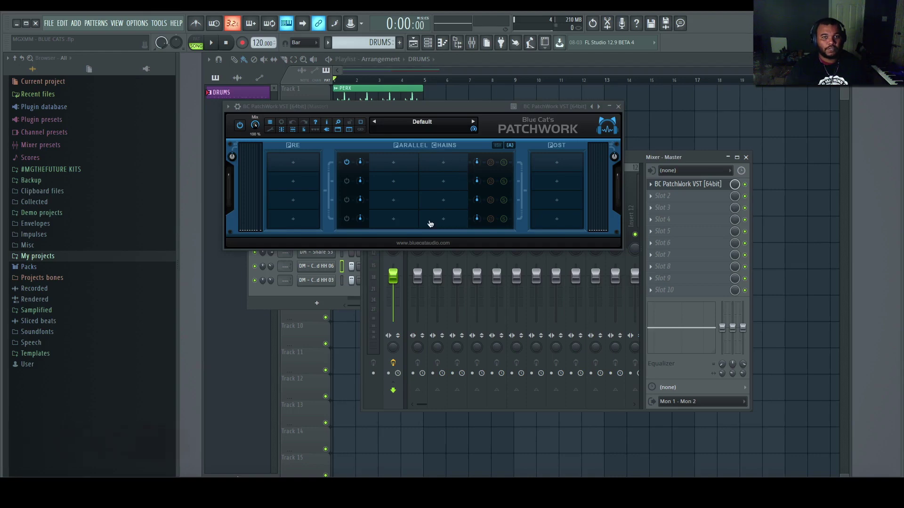
pyautogui.click(284, 132)
# - Resize the PatchWork grid to 8 columns and 7 rows, then choose Load AU for the first slot
pyautogui.click(294, 190)
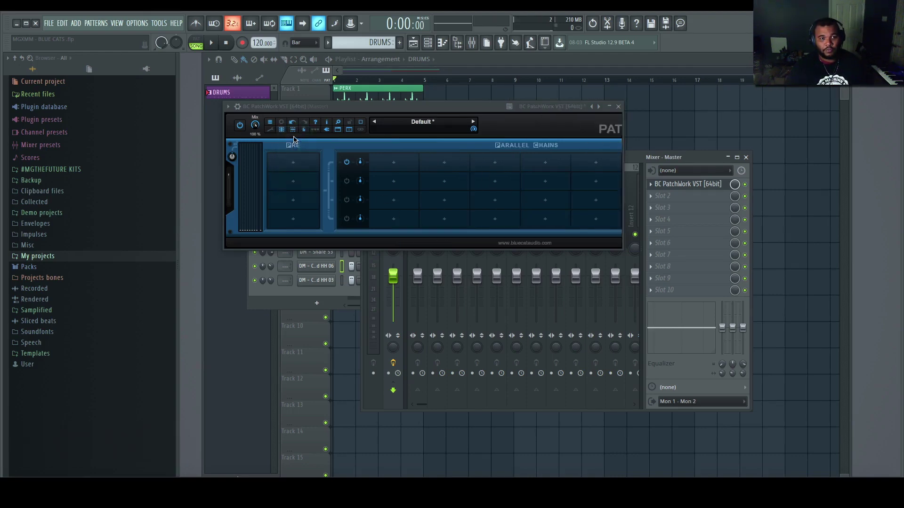
pyautogui.click(294, 133)
pyautogui.click(306, 182)
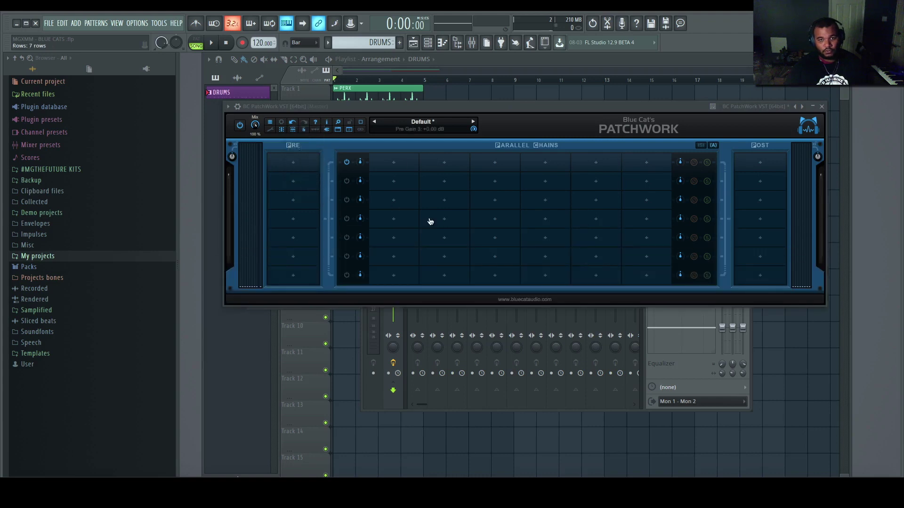
pyautogui.click(395, 165)
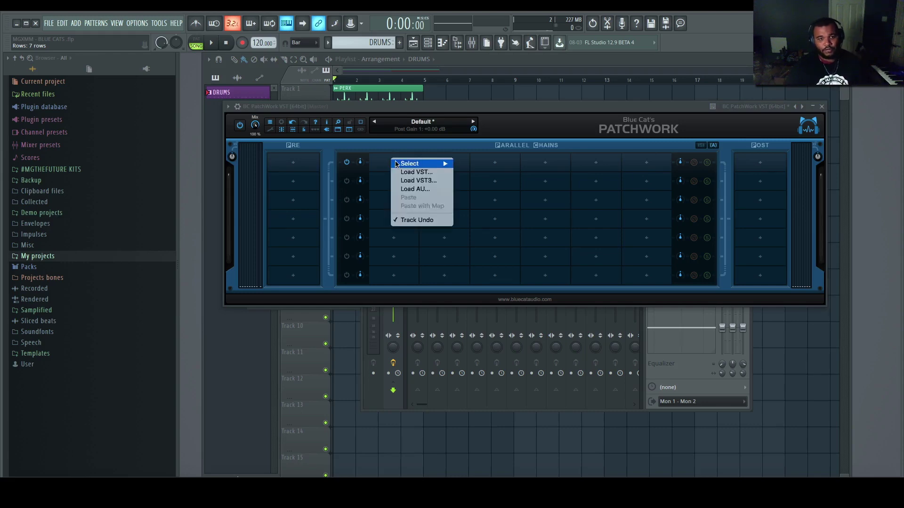
pyautogui.click(431, 190)
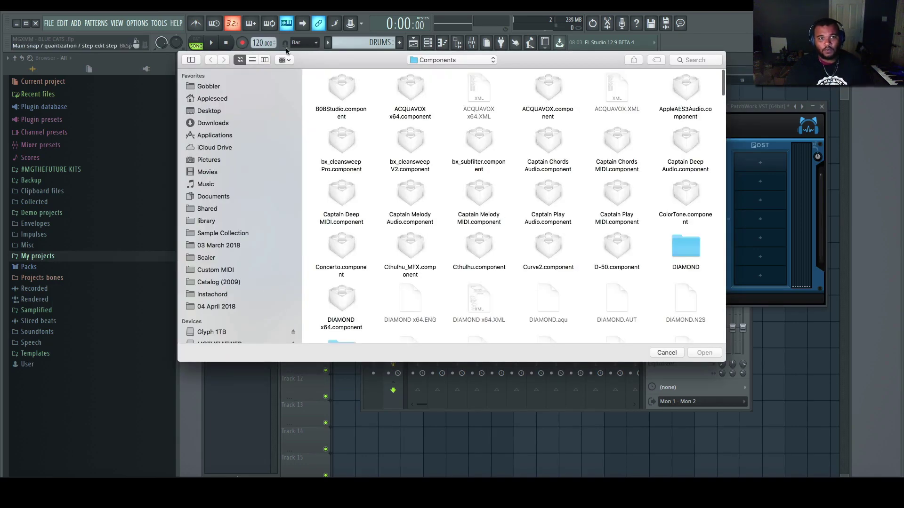
# - Load EBONYCOMP x64.component into PatchWork's first slot and close its plugin window
pyautogui.click(253, 60)
pyautogui.scroll(-3, 468, 191)
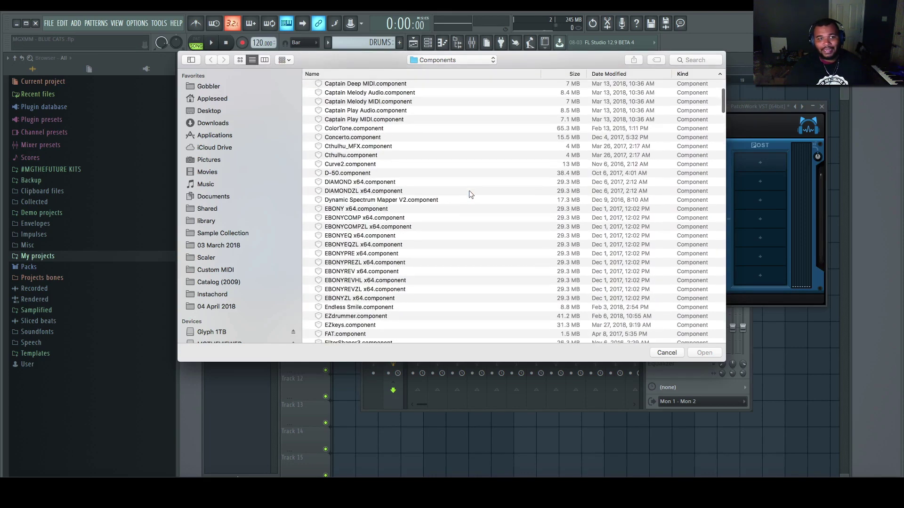
pyautogui.scroll(-3, 468, 191)
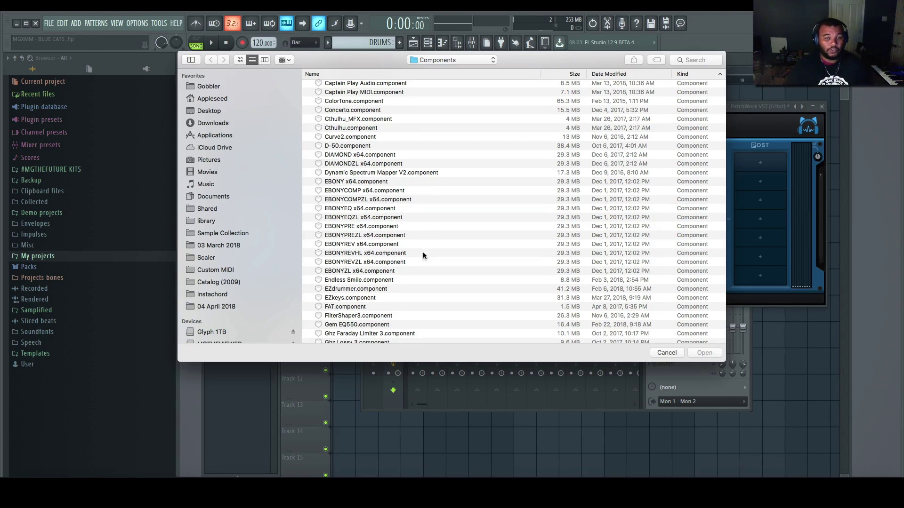
pyautogui.click(369, 192)
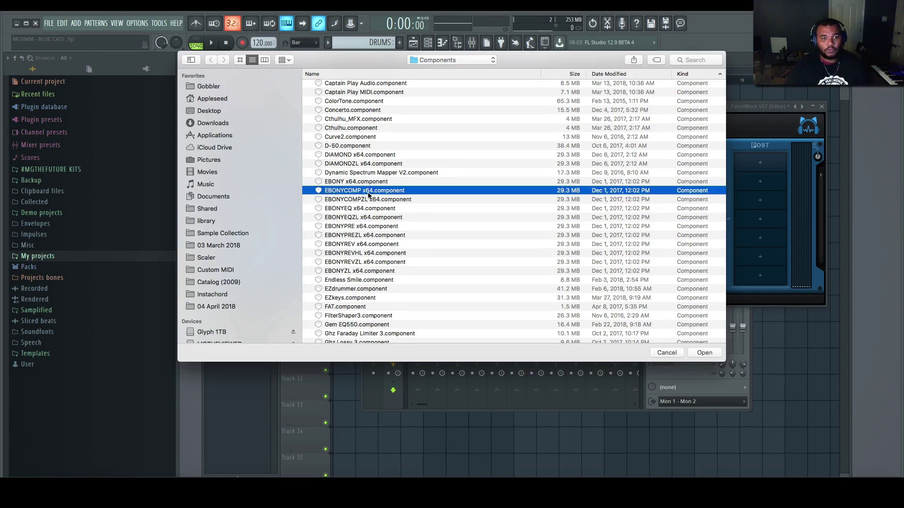
pyautogui.click(702, 352)
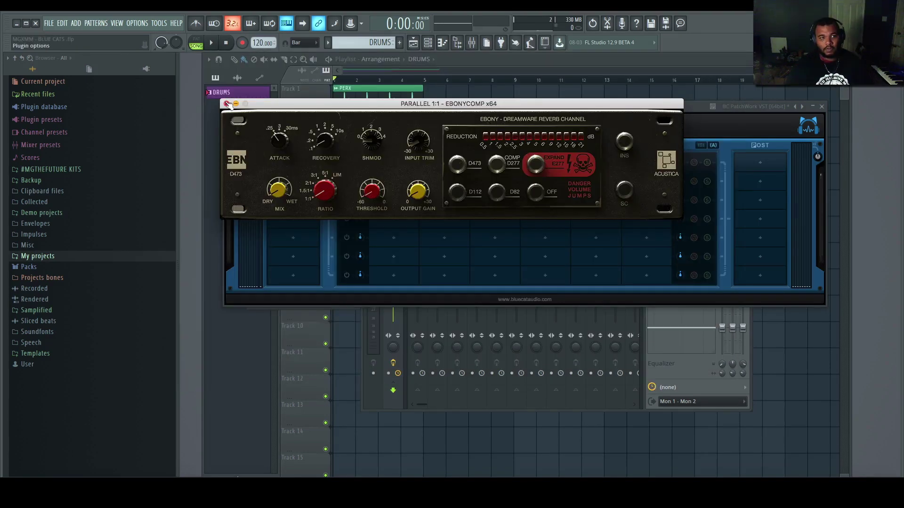
pyautogui.click(228, 102)
pyautogui.click(446, 163)
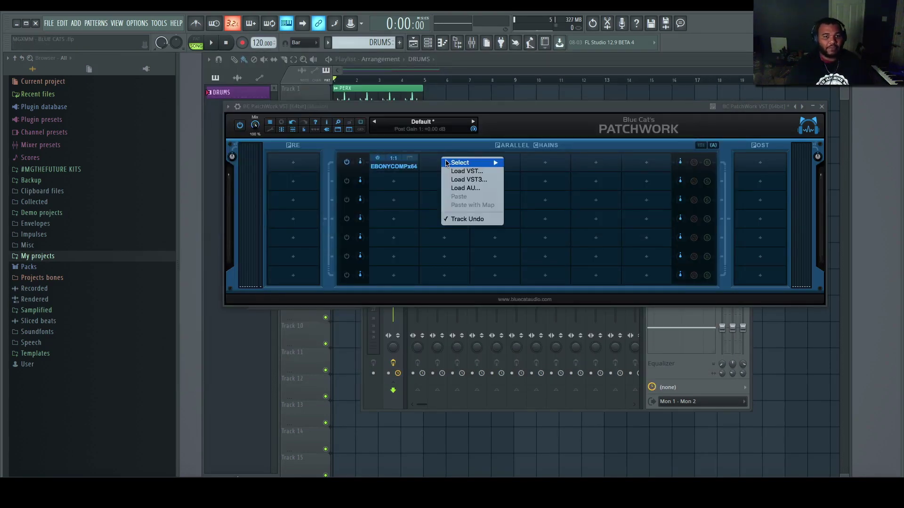
# - Load Kush UBK-1 x64.component into the slot after EBONYCOMP and close its window
pyautogui.click(487, 189)
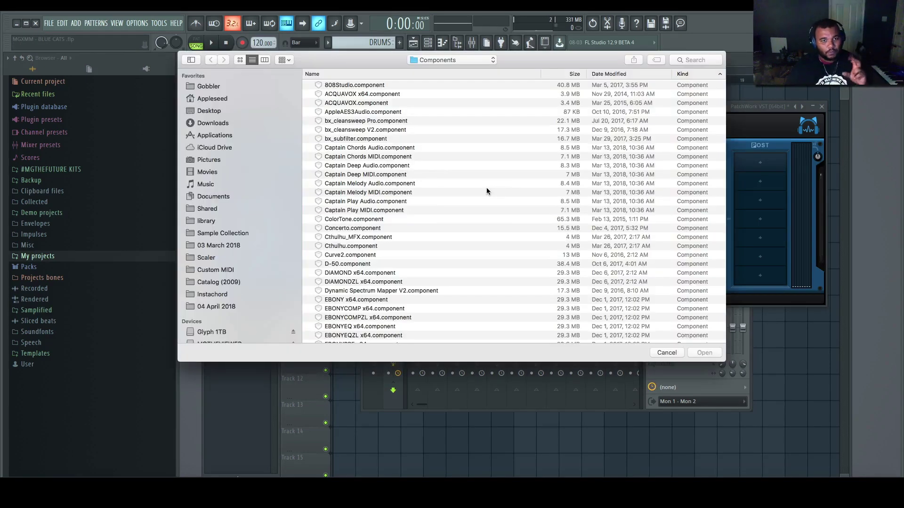
pyautogui.scroll(-20, 467, 191)
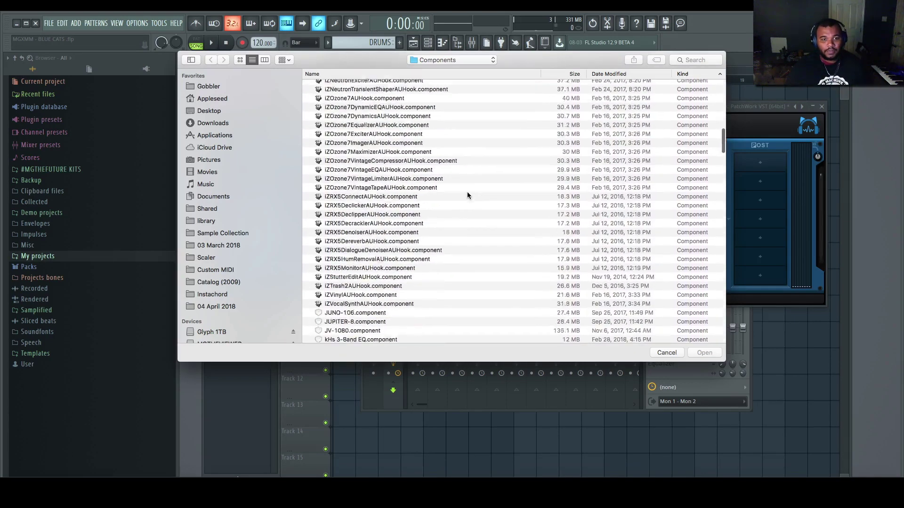
pyautogui.scroll(-4, 433, 181)
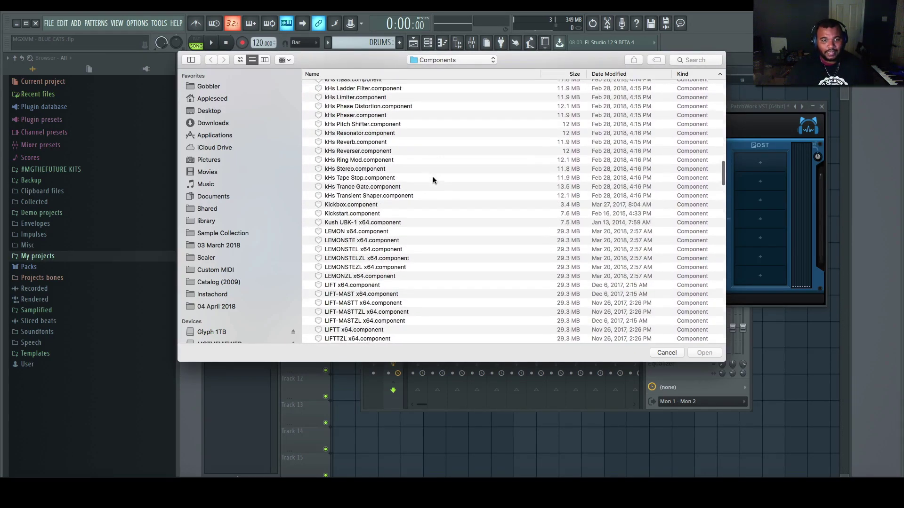
pyautogui.scroll(-5, 429, 179)
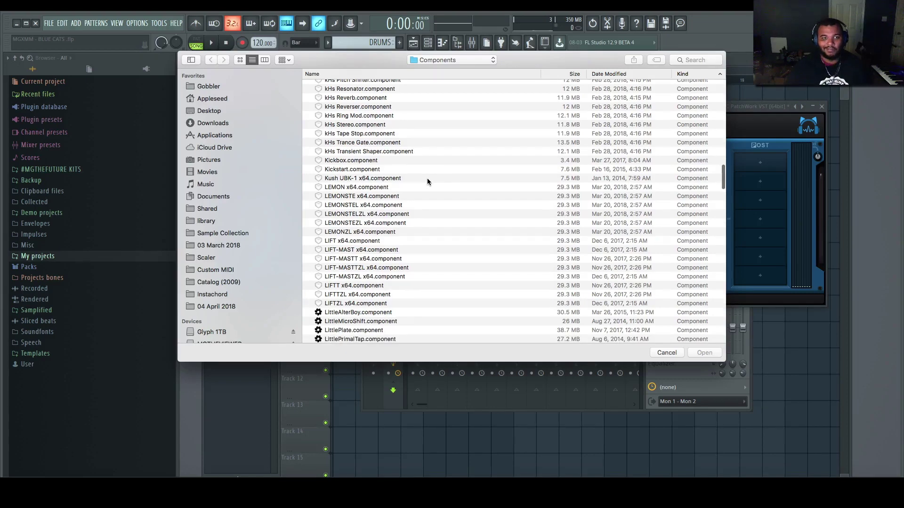
pyautogui.scroll(2, 405, 188)
pyautogui.click(395, 135)
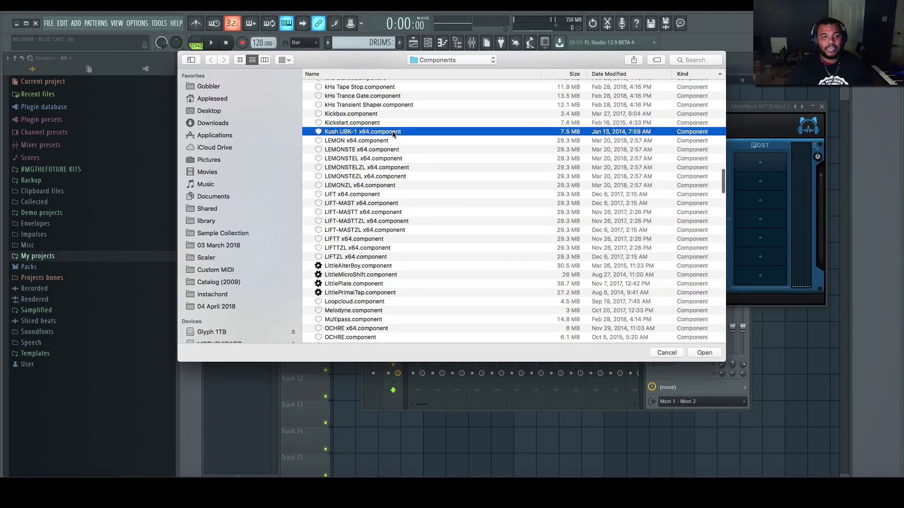
pyautogui.click(703, 353)
pyautogui.click(275, 111)
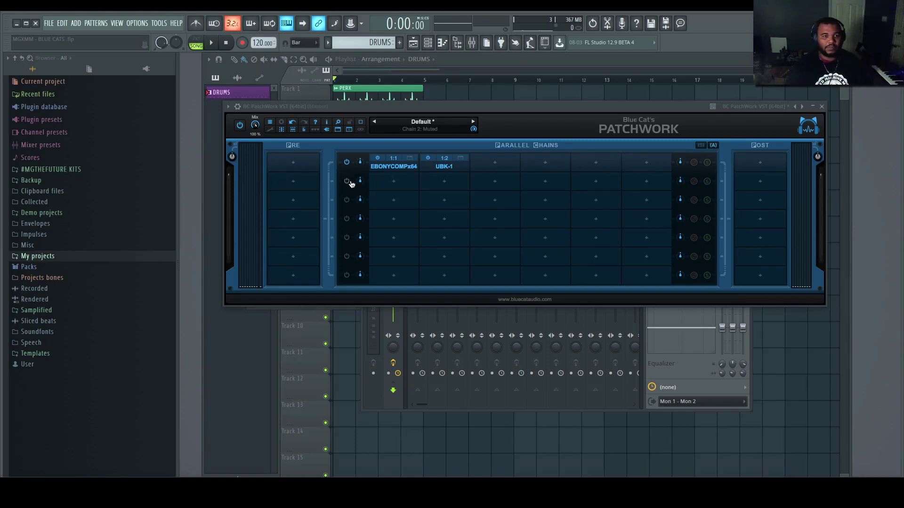
# - Lower chain 1's pre-gain to about -22 dB and chain 2's to -16 dB, then start playback
pyautogui.moveTo(359, 162); pyautogui.dragTo(360, 182)
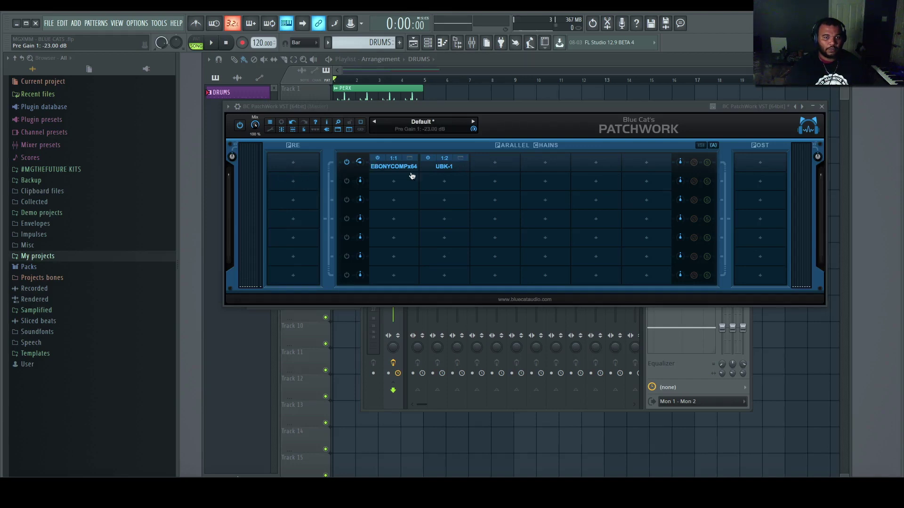
pyautogui.moveTo(361, 183)
pyautogui.mouseDown()
pyautogui.moveTo(361, 193)
pyautogui.moveTo(358, 184)
pyautogui.mouseUp()
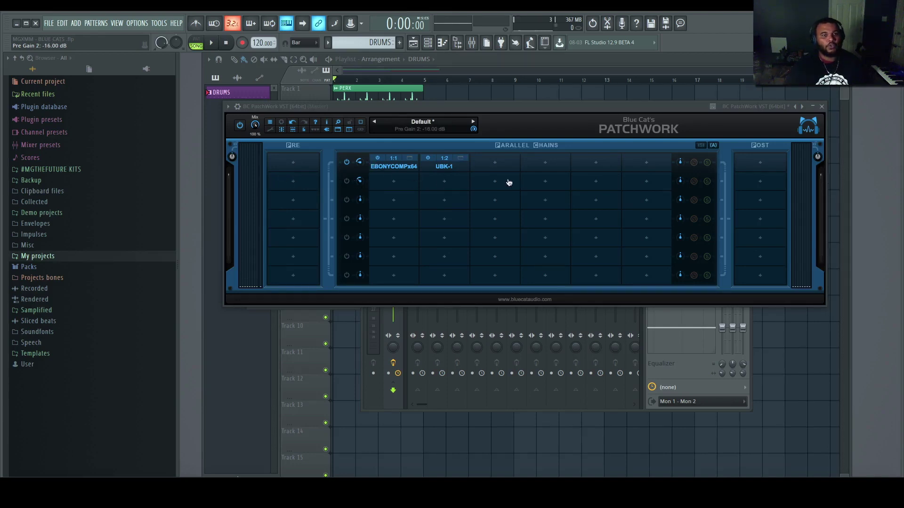
pyautogui.press('space')
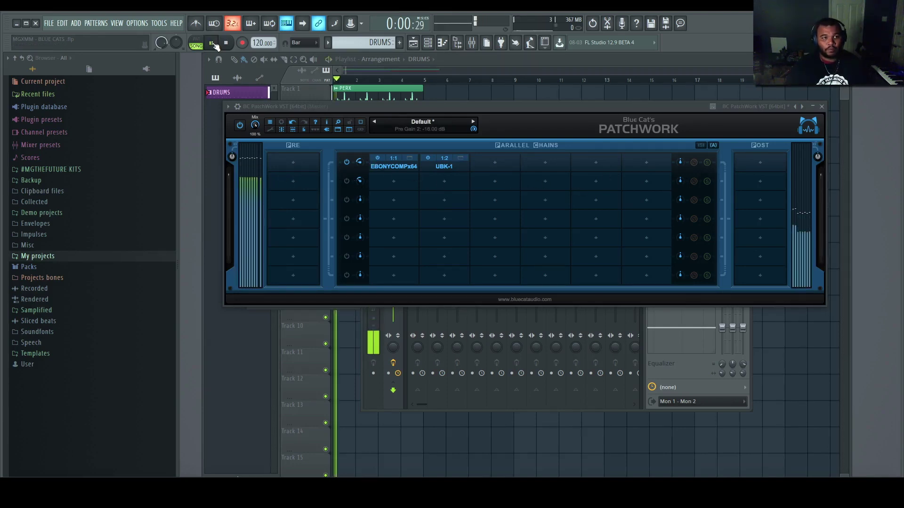
# - Bypass UBK-1, then open and close EbonyComp's controls while the song plays
pyautogui.click(408, 163)
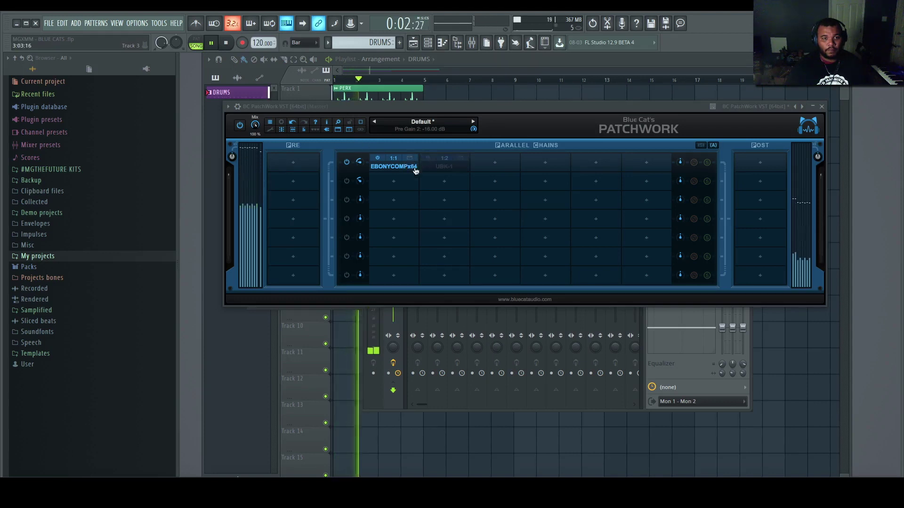
pyautogui.scroll(-2, 358, 162)
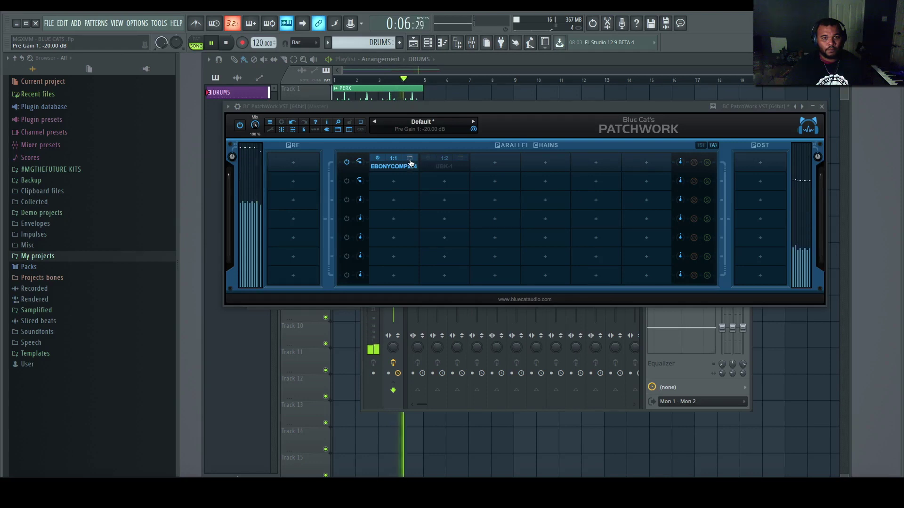
pyautogui.click(394, 166)
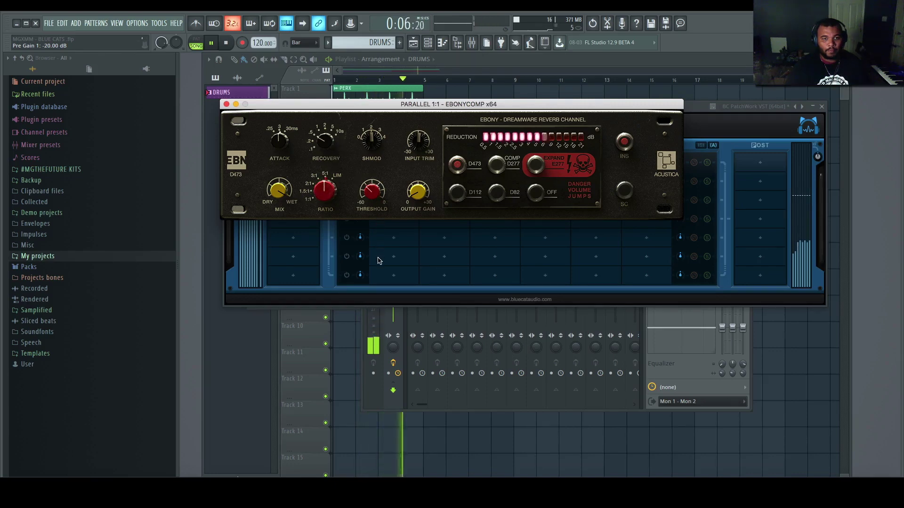
pyautogui.click(227, 104)
# - Drop chain 1's pre-gain to -29 dB, stop playback, save as a new preset, and show the playlist
pyautogui.moveTo(254, 121); pyautogui.dragTo(364, 165)
pyautogui.press('space')
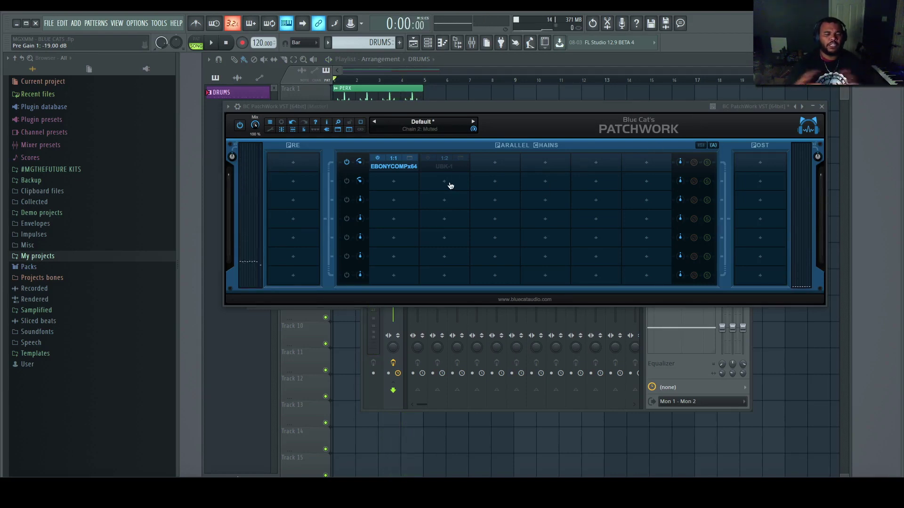
pyautogui.click(443, 123)
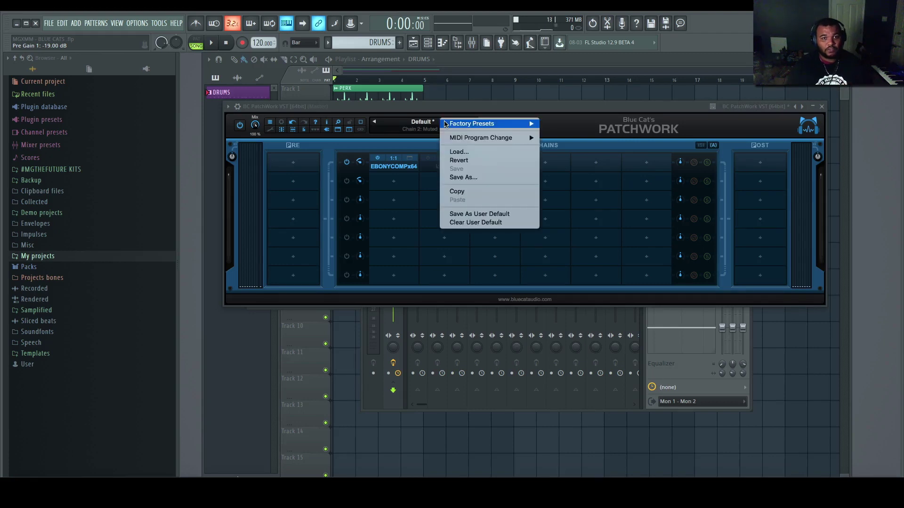
pyautogui.click(503, 180)
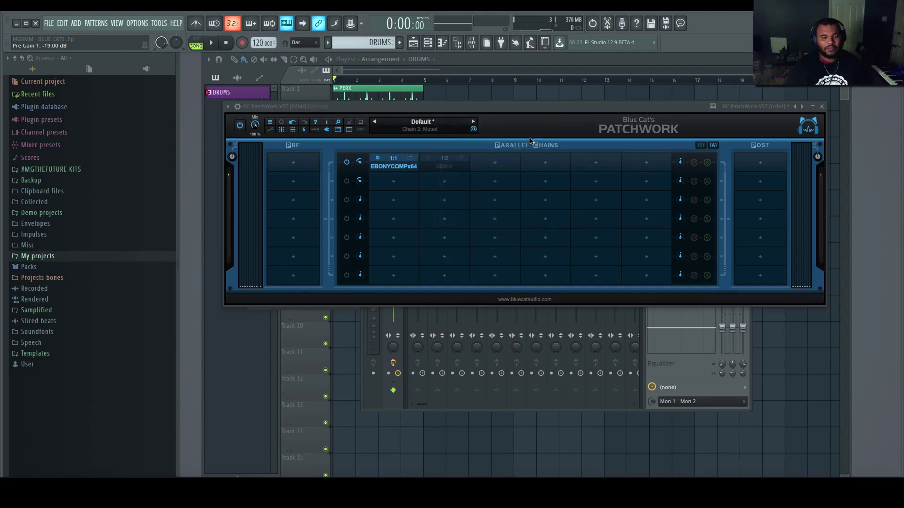
pyautogui.click(778, 93)
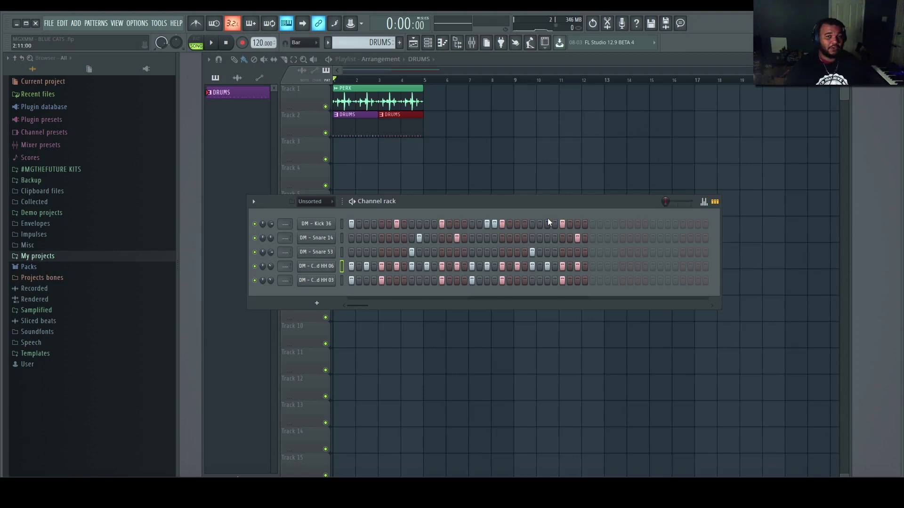
# - Insert BC Patchwork Synth VST [64bit] as a new channel via the Kick 36 channel menu
pyautogui.rightClick(321, 229)
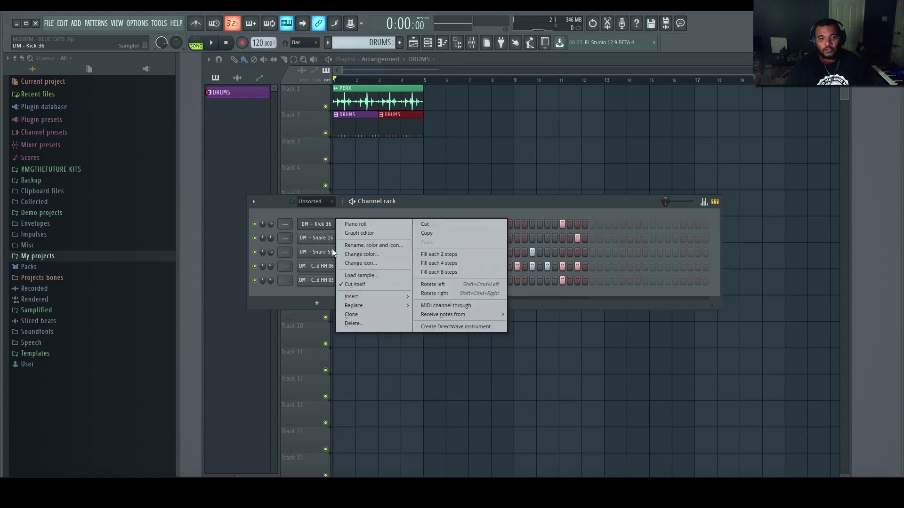
pyautogui.moveTo(382, 300)
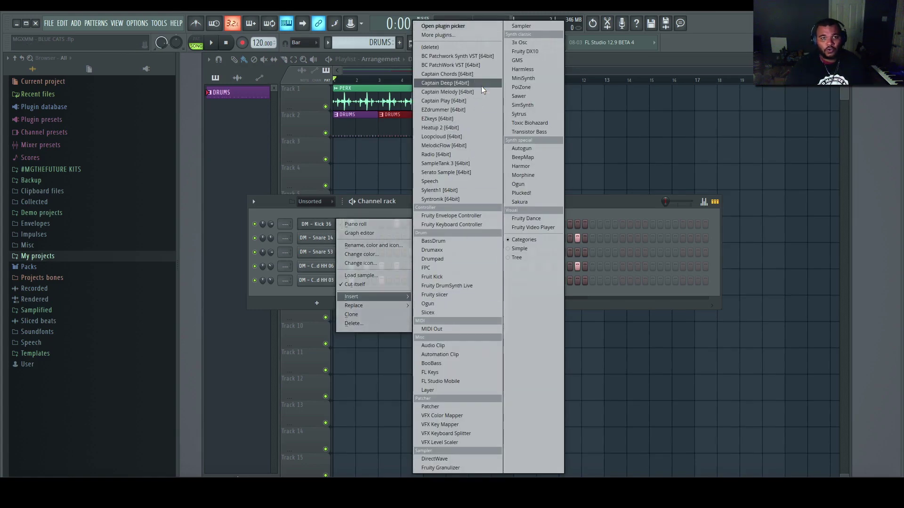
pyautogui.click(450, 55)
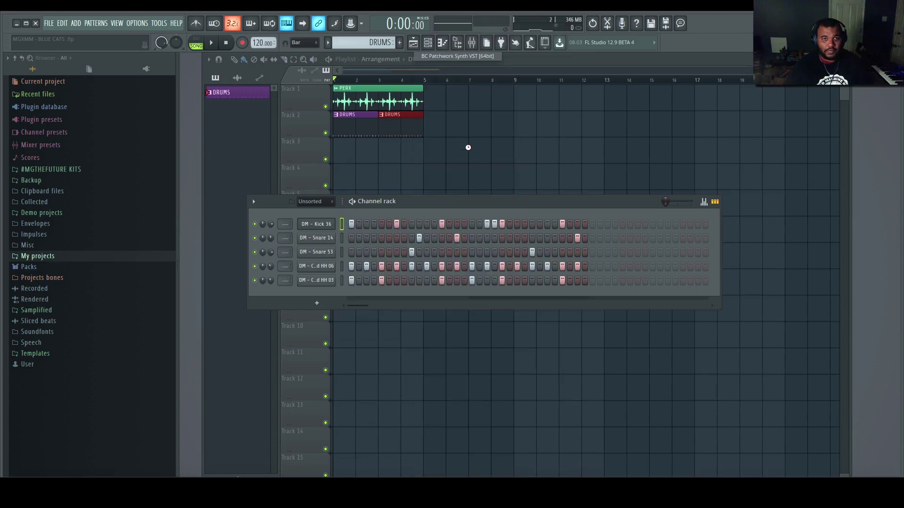
pyautogui.moveTo(560, 165); pyautogui.dragTo(580, 189)
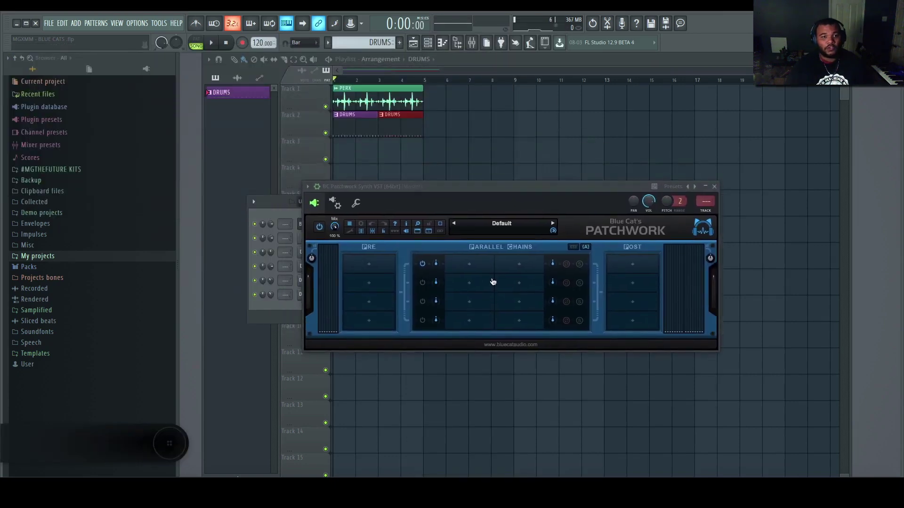
# - Bring up the VST, VST3 and AU load choices for Patchwork Synth's first empty chain slot
pyautogui.click(469, 269)
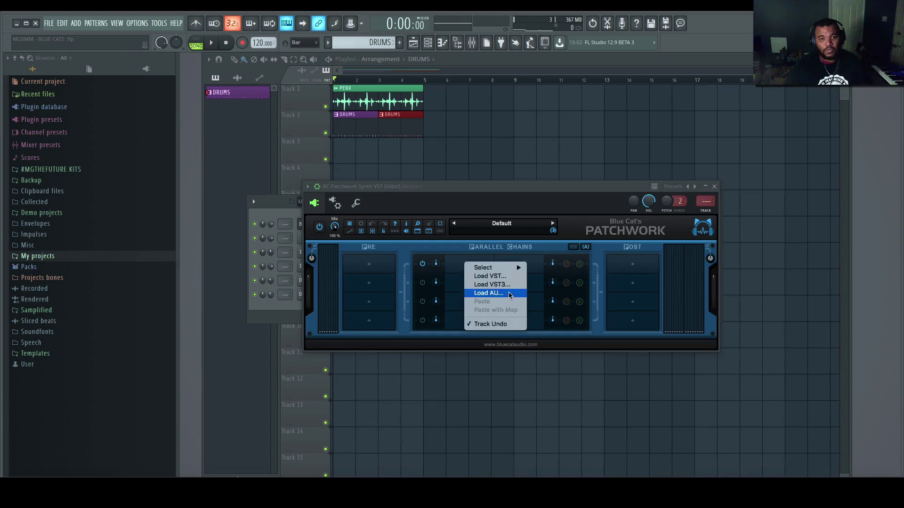
# - Load the Instachord Audio Unit into the first chain and close its editor
pyautogui.click(485, 294)
pyautogui.scroll(-3, 440, 256)
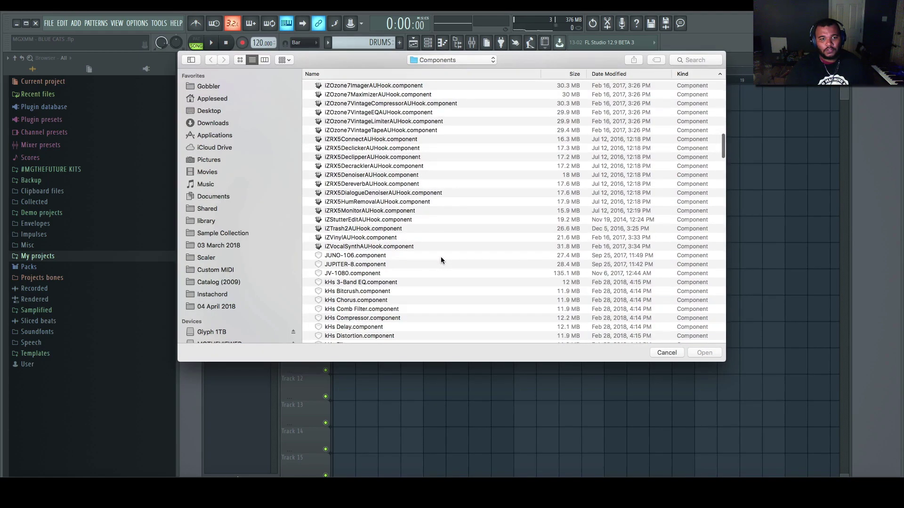
pyautogui.write('inst')
pyautogui.click(704, 353)
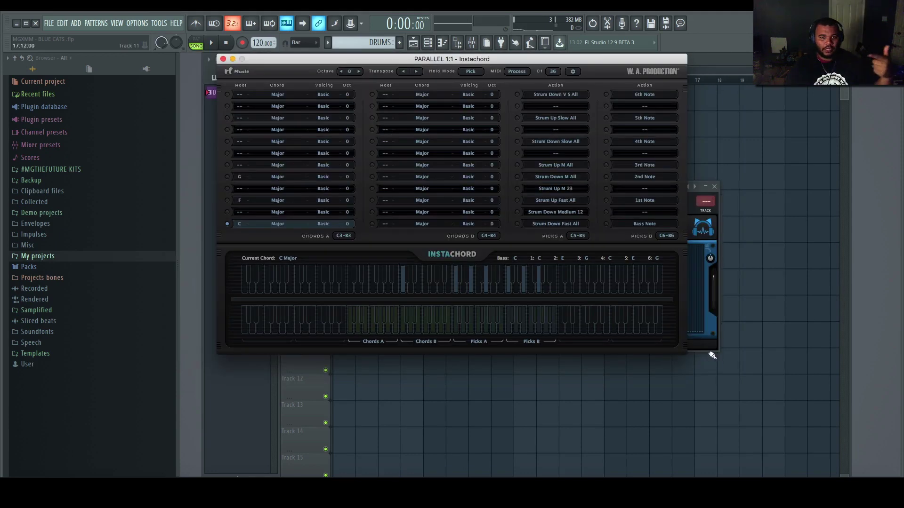
pyautogui.moveTo(282, 66); pyautogui.dragTo(302, 140)
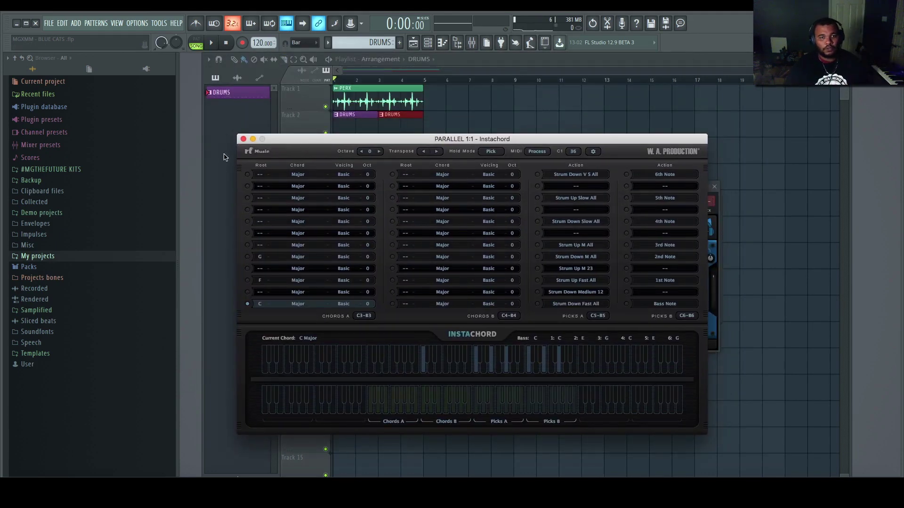
pyautogui.click(243, 139)
# - Load SampleTank 3 into the second chain and expand its instrument categories
pyautogui.click(521, 264)
pyautogui.click(550, 297)
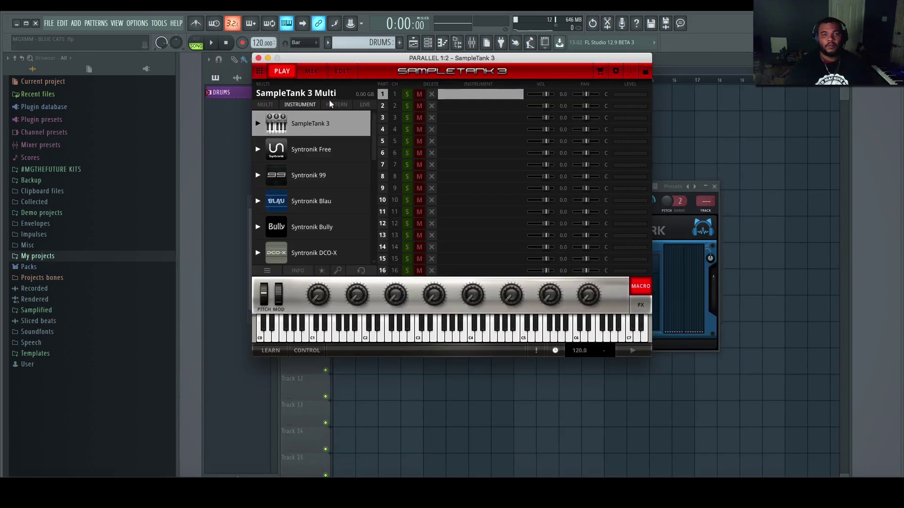
pyautogui.click(257, 123)
pyautogui.scroll(-3, 284, 160)
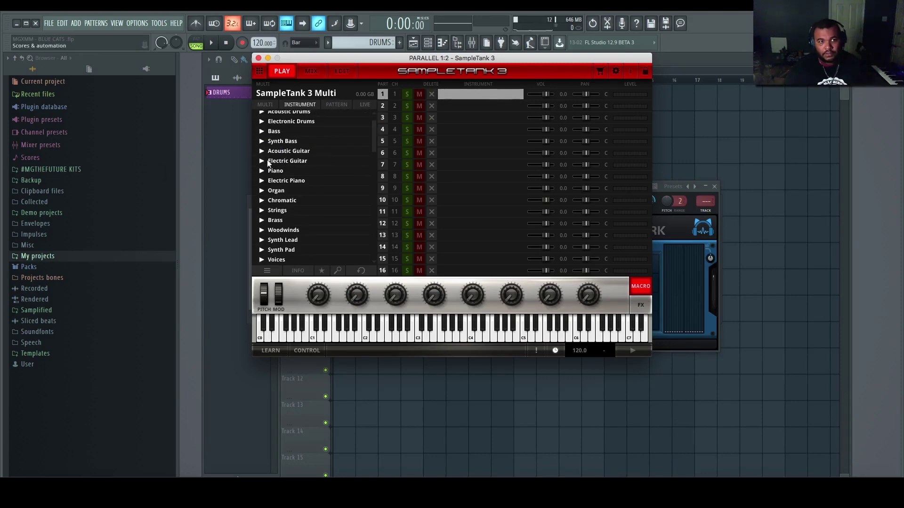
# - Load Gu Zheng Fingered from Chromatic into SampleTank part 1, then reopen the Instachord editor
pyautogui.scroll(-3, 287, 163)
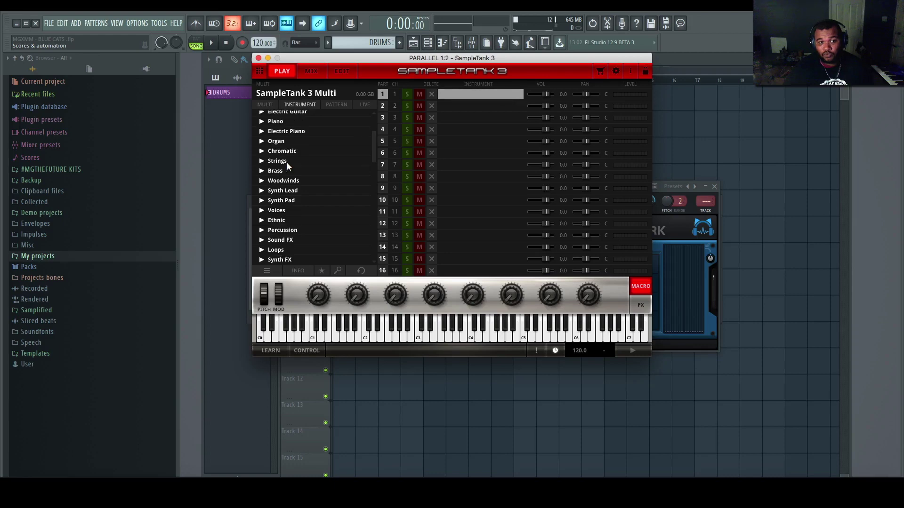
pyautogui.click(287, 162)
pyautogui.scroll(-3, 327, 201)
pyautogui.doubleClick(326, 191)
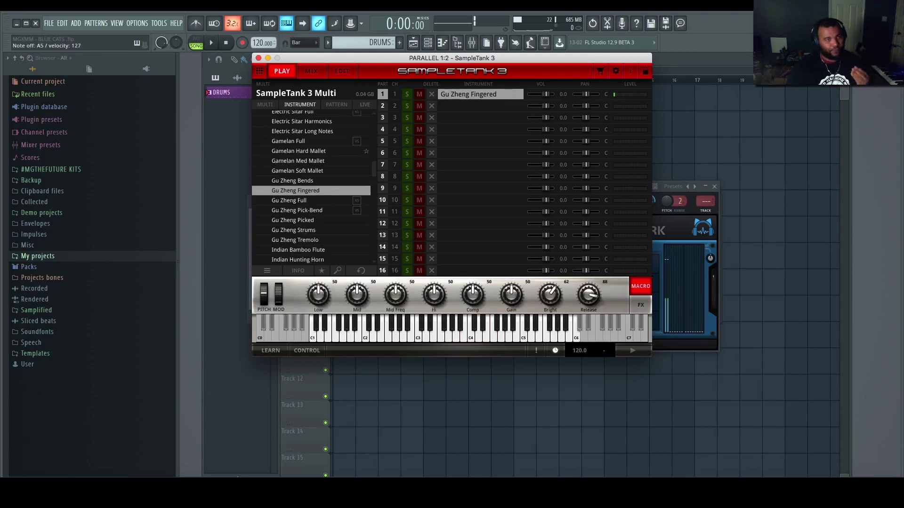
pyautogui.click(257, 58)
pyautogui.click(471, 265)
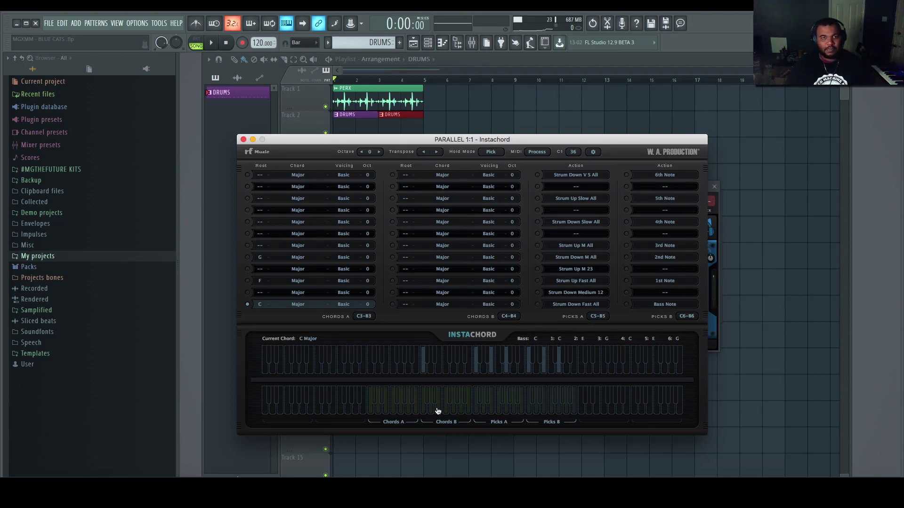
# - Set Instachord's Chords A range to C1-B1 and add an A Minor 9th chord to Chords B
pyautogui.click(364, 318)
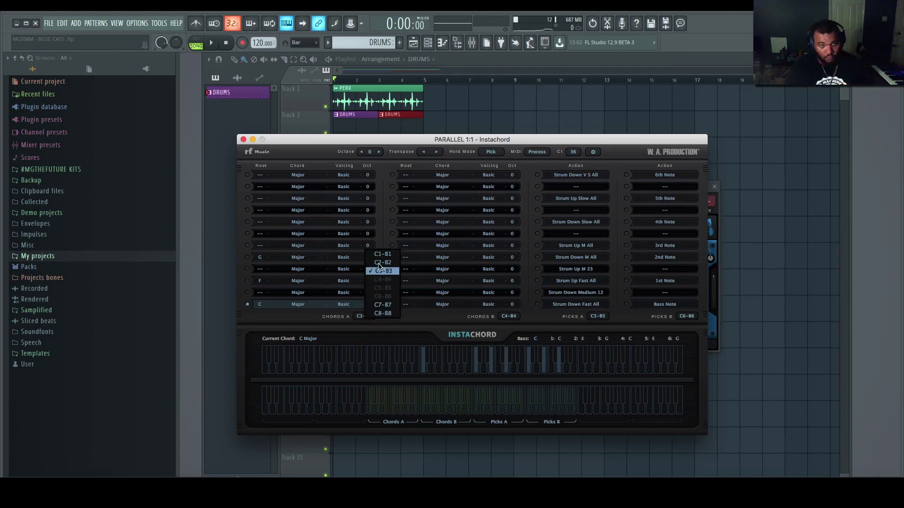
pyautogui.click(385, 254)
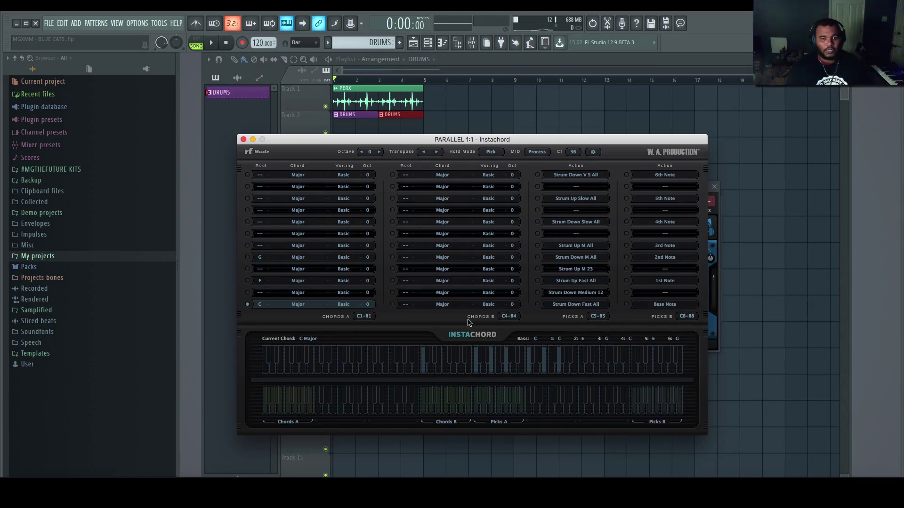
pyautogui.click(405, 305)
pyautogui.click(414, 284)
pyautogui.click(442, 304)
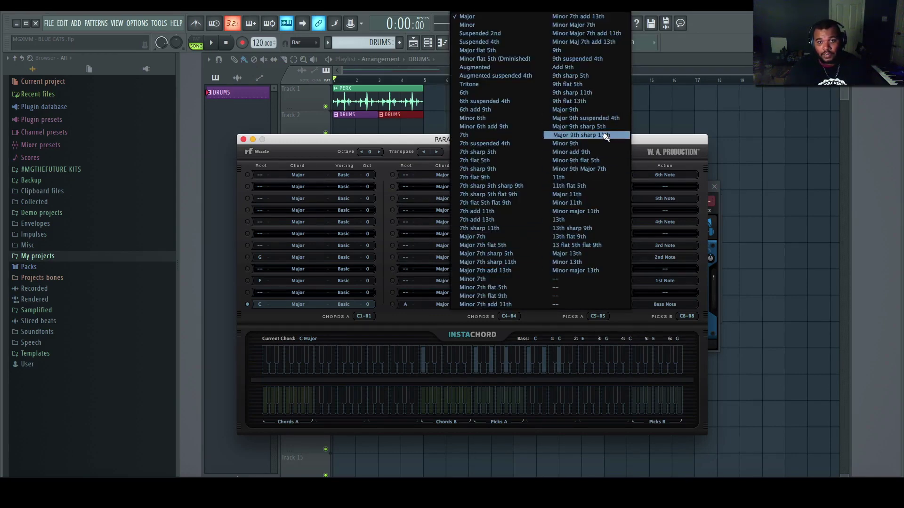
pyautogui.click(605, 144)
# - Add a D Minor 9th chord to another Chords B row and close the Instachord editor
pyautogui.click(406, 282)
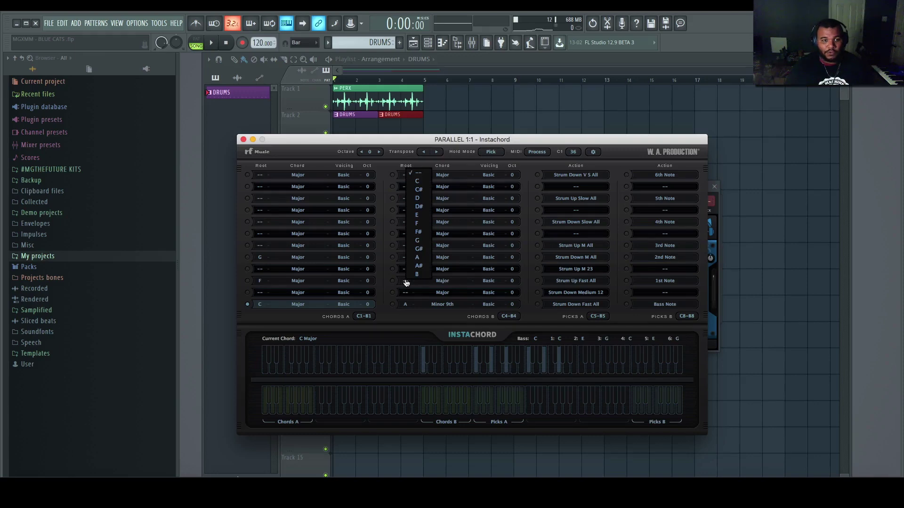
pyautogui.click(416, 199)
pyautogui.click(442, 281)
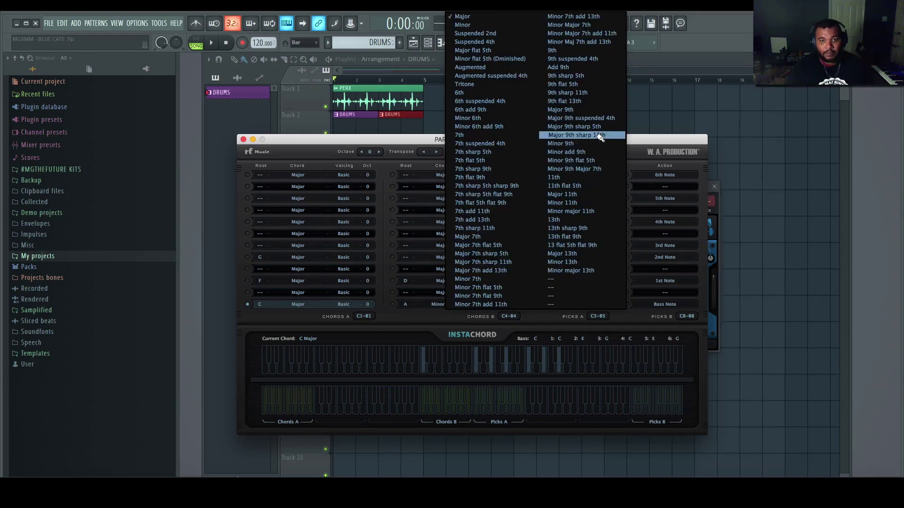
pyautogui.click(599, 143)
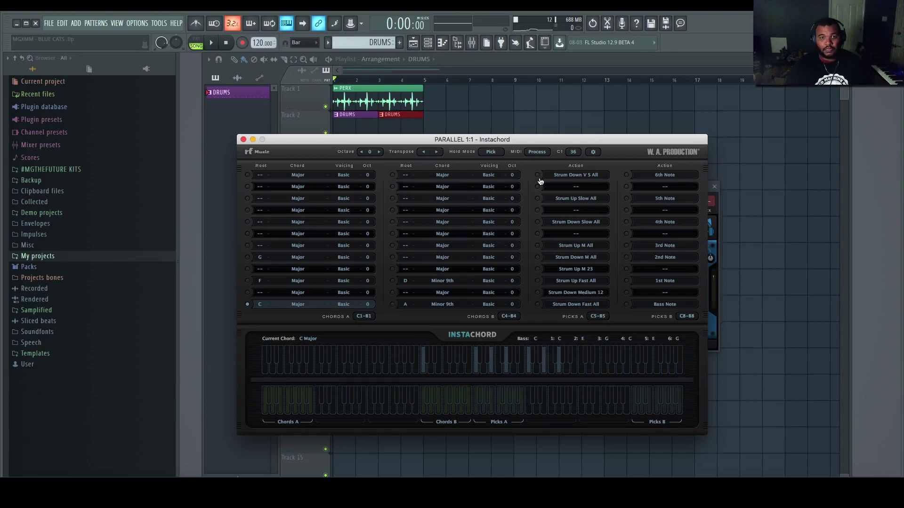
pyautogui.click(243, 140)
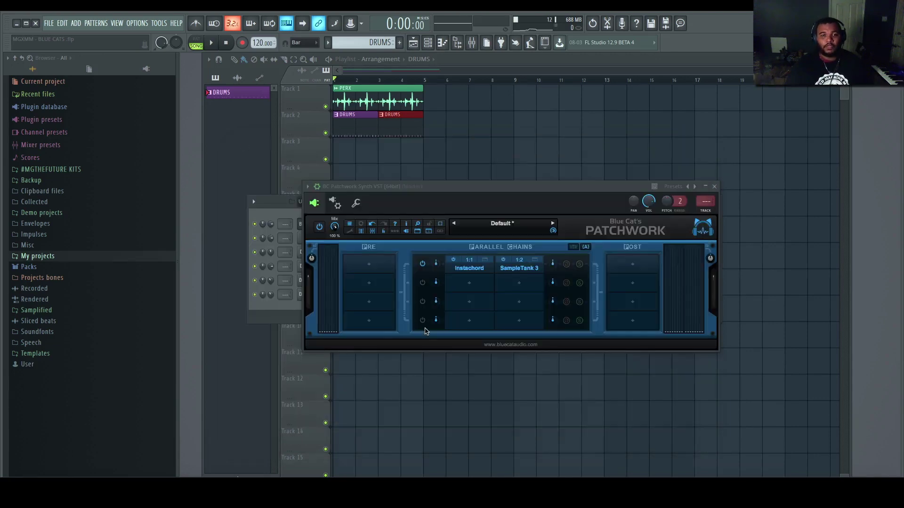
# - Route the Instachord chain's MIDI output to Port A
pyautogui.click(483, 260)
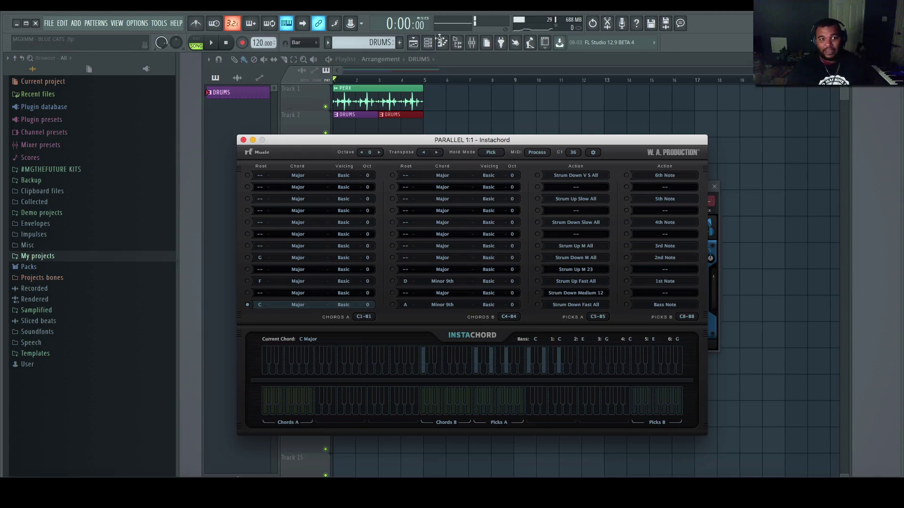
pyautogui.click(243, 140)
pyautogui.rightClick(473, 272)
pyautogui.moveTo(531, 415)
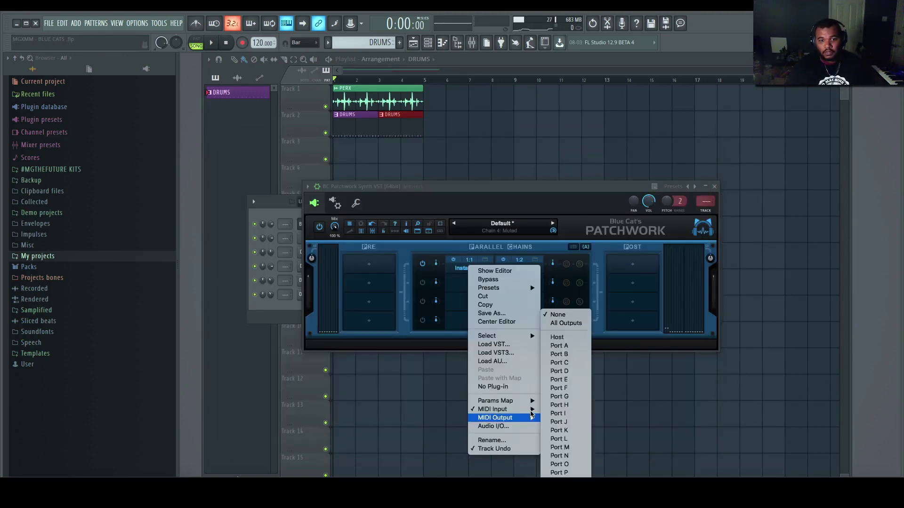
pyautogui.click(572, 346)
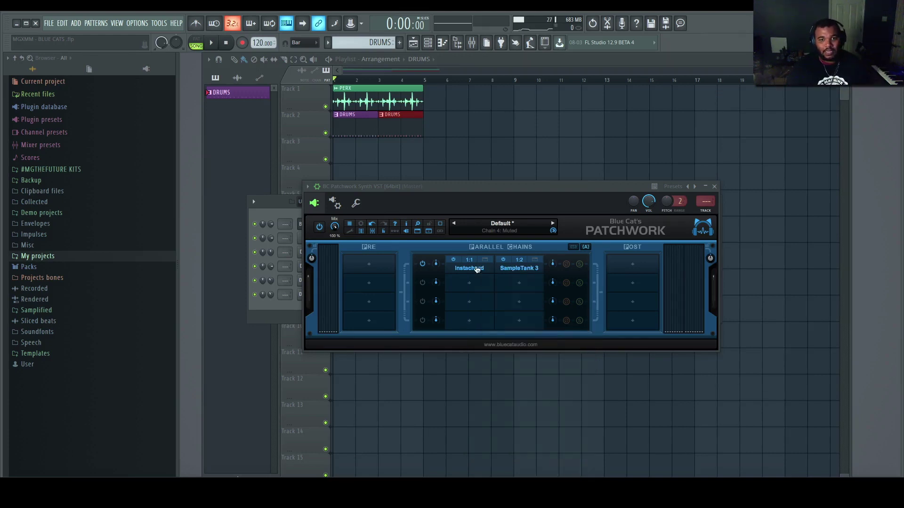
# - Set SampleTank 3's MIDI input to Port A channel 1 and its host MIDI input to None
pyautogui.rightClick(514, 270)
pyautogui.moveTo(567, 407)
pyautogui.moveTo(622, 350)
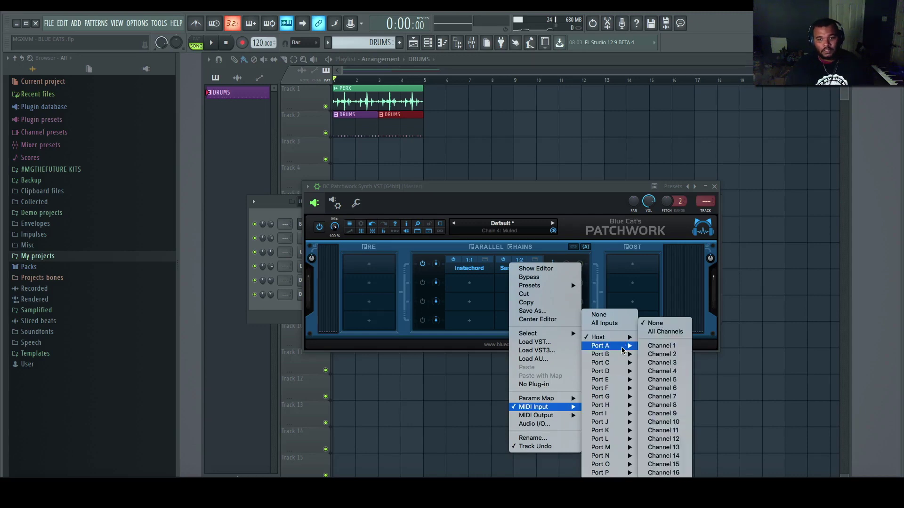
pyautogui.click(661, 347)
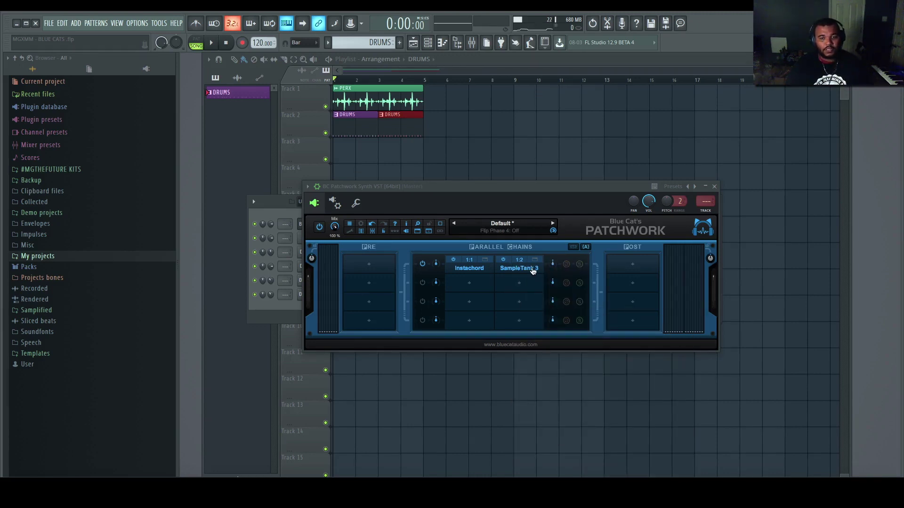
pyautogui.rightClick(532, 270)
pyautogui.moveTo(556, 409)
pyautogui.moveTo(641, 338)
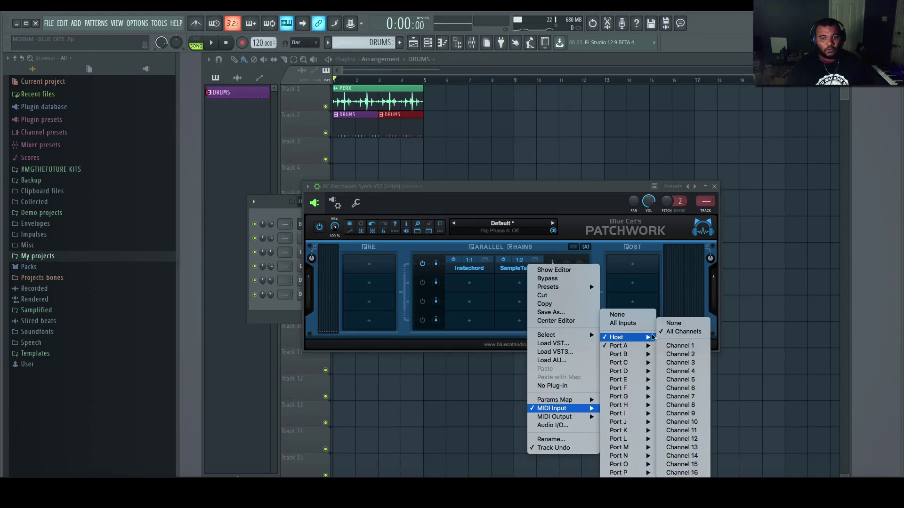
pyautogui.click(684, 324)
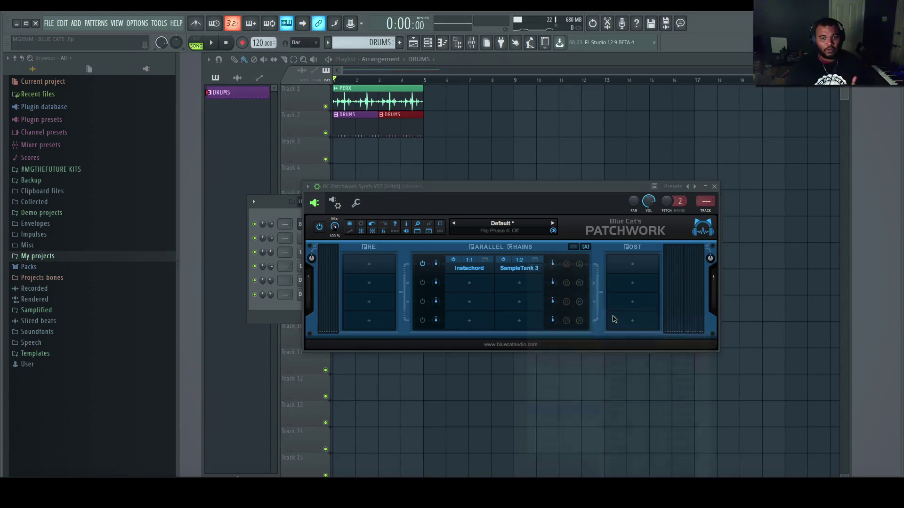
# - Move the Instachord editor lower, play the project while auditioning its chords, then stop playback
pyautogui.click(484, 260)
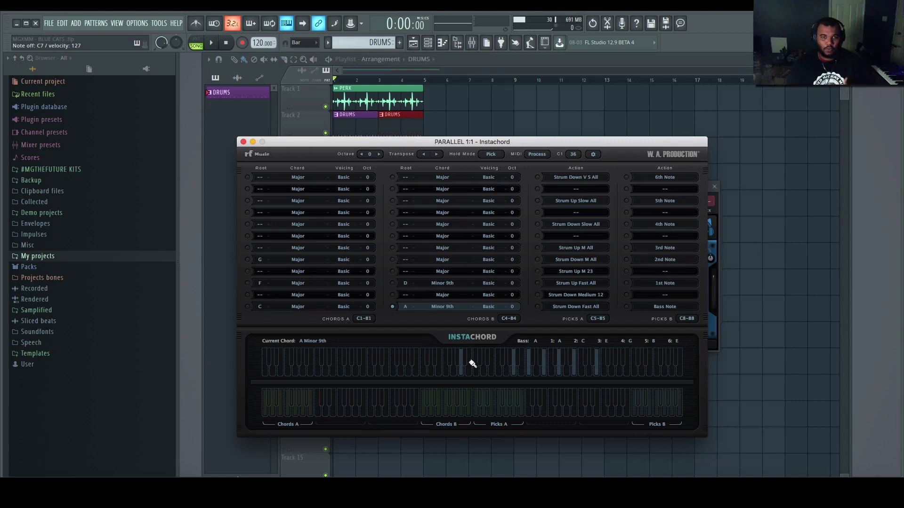
pyautogui.moveTo(328, 142); pyautogui.dragTo(334, 211)
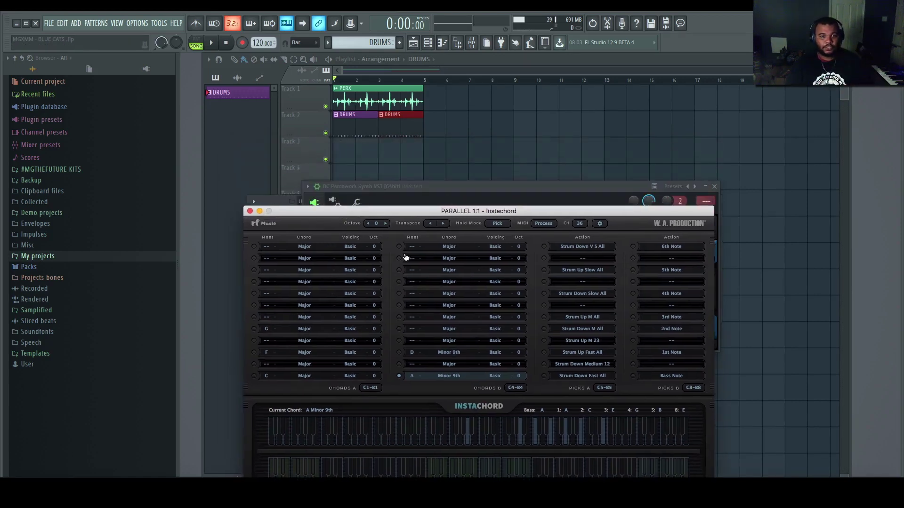
pyautogui.click(250, 211)
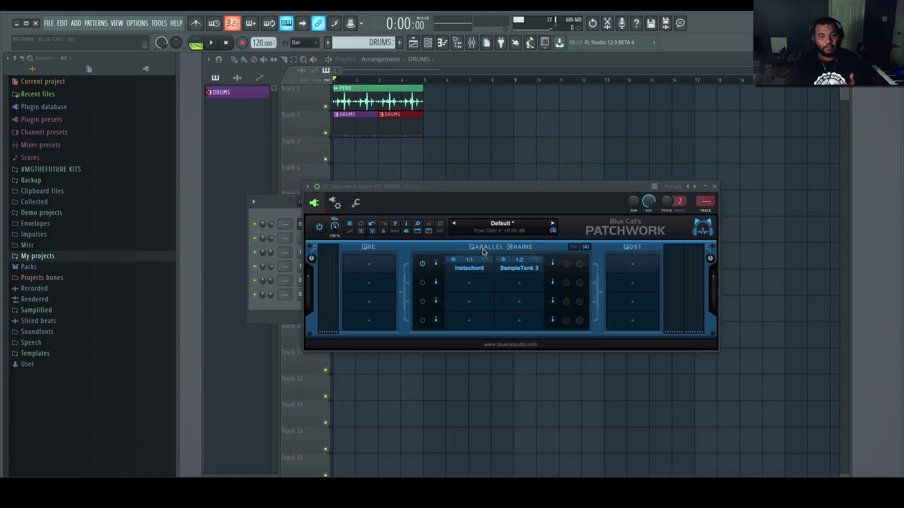
pyautogui.press('space')
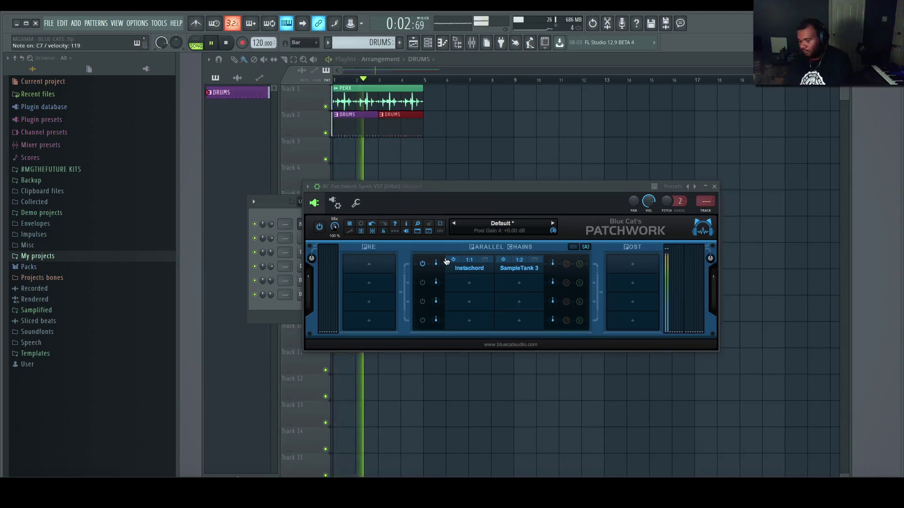
pyautogui.click(484, 265)
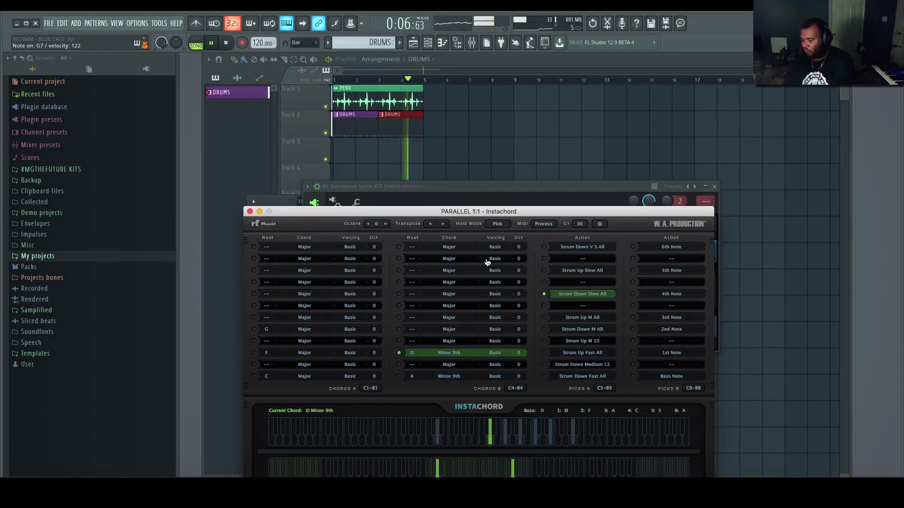
pyautogui.press('space')
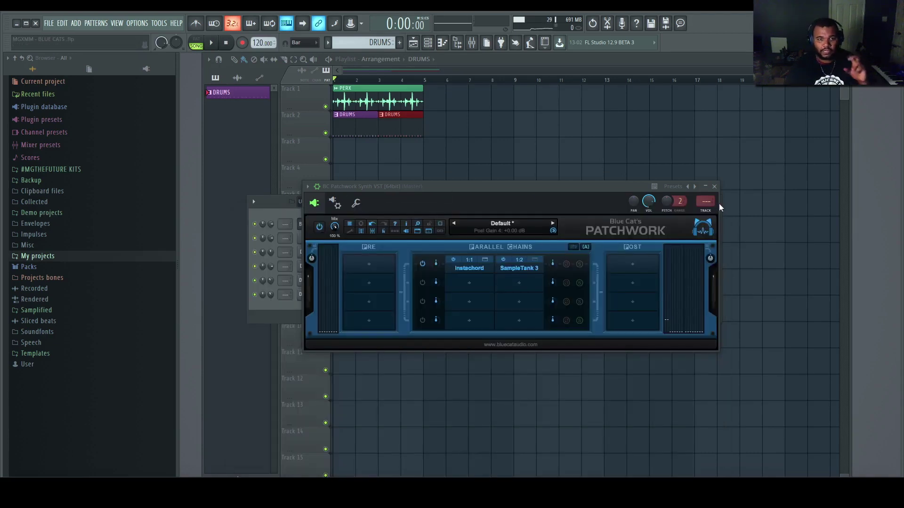
# - Play the STRUMS pattern, add a short C6 note at bar 1 in the piano roll, and reopen Patchwork
pyautogui.click(716, 203)
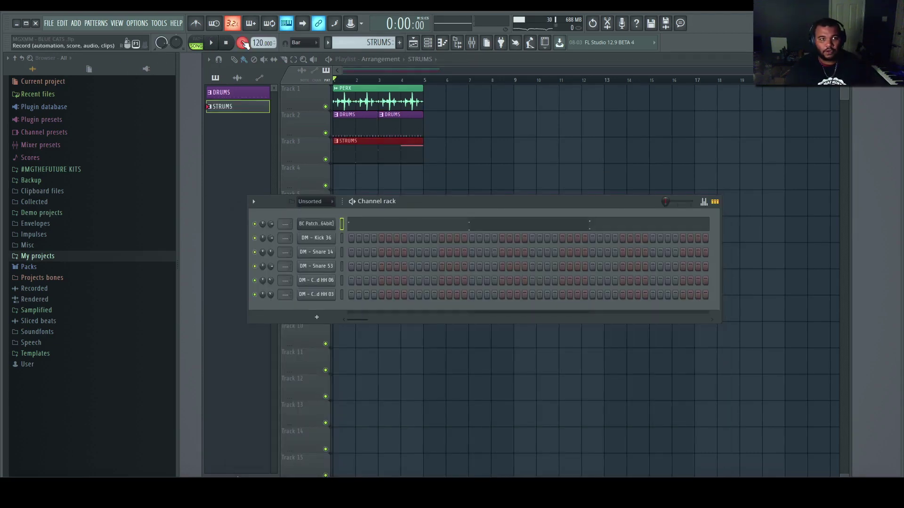
pyautogui.press('space')
pyautogui.press('space')
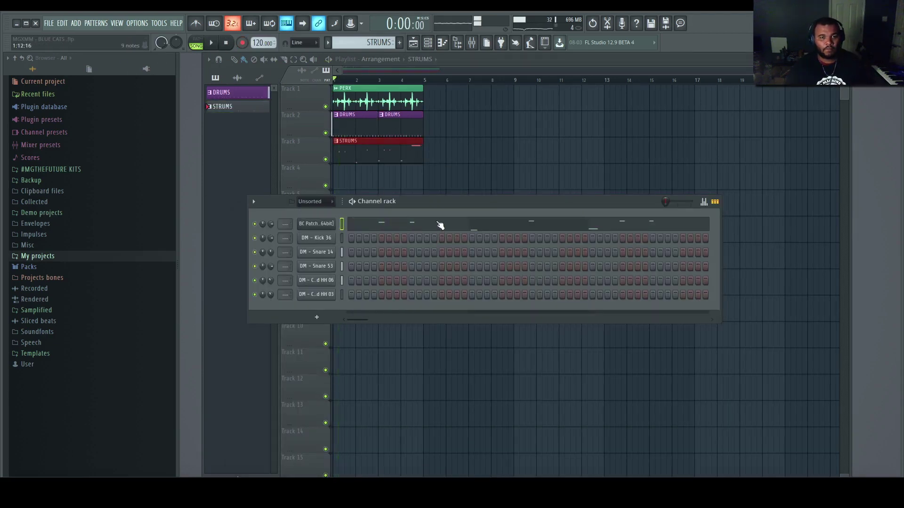
pyautogui.click(440, 224)
pyautogui.click(218, 275)
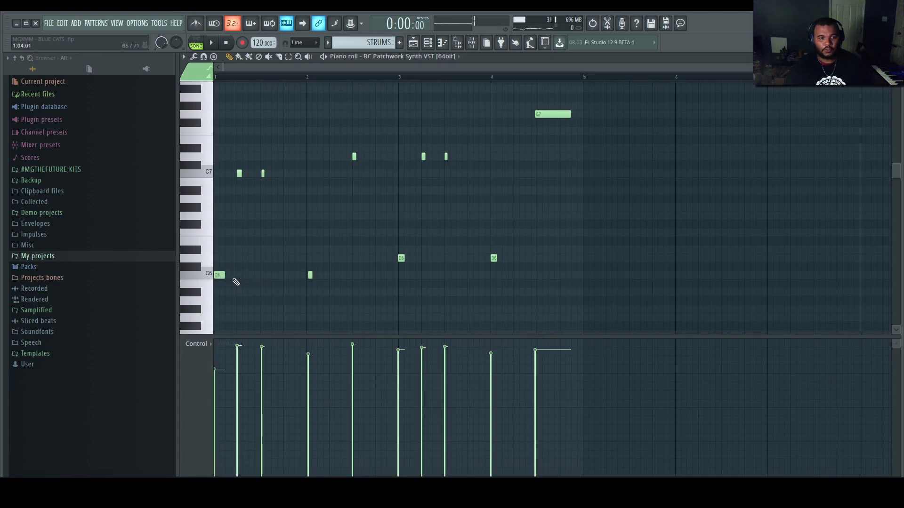
pyautogui.press('space')
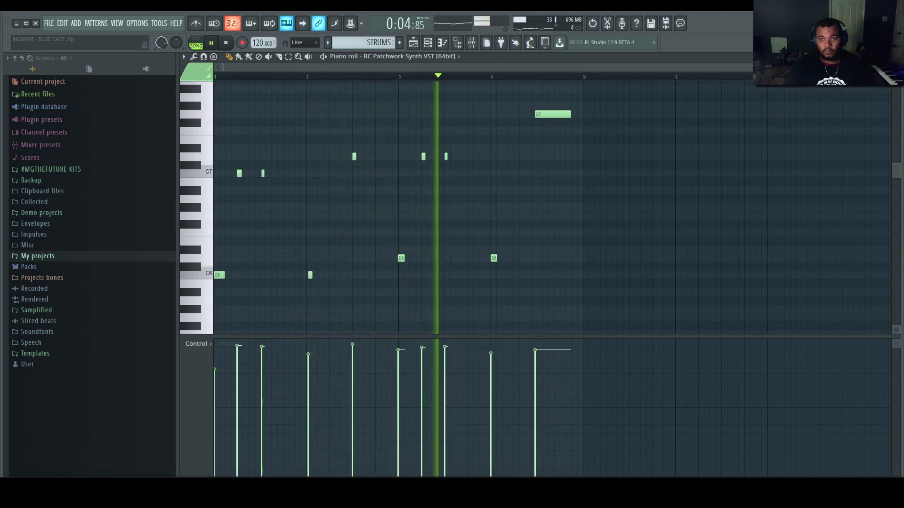
pyautogui.press('F7')
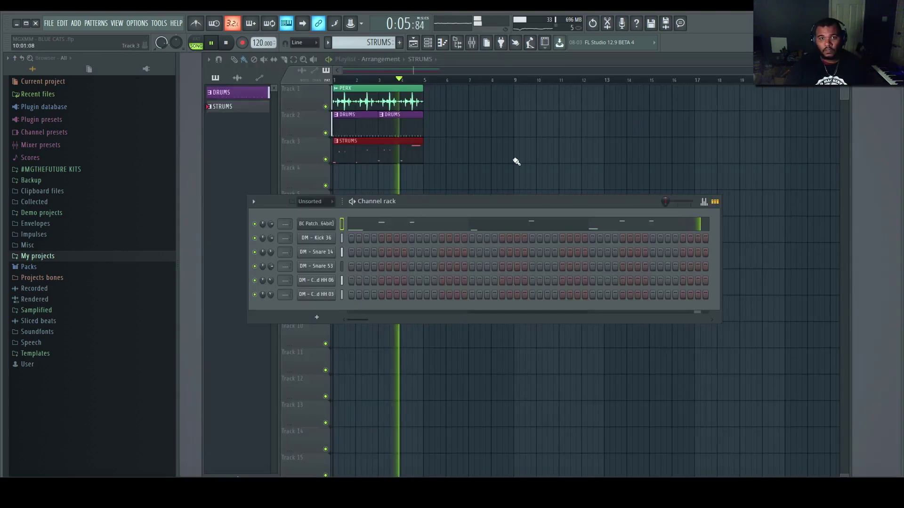
pyautogui.click(316, 223)
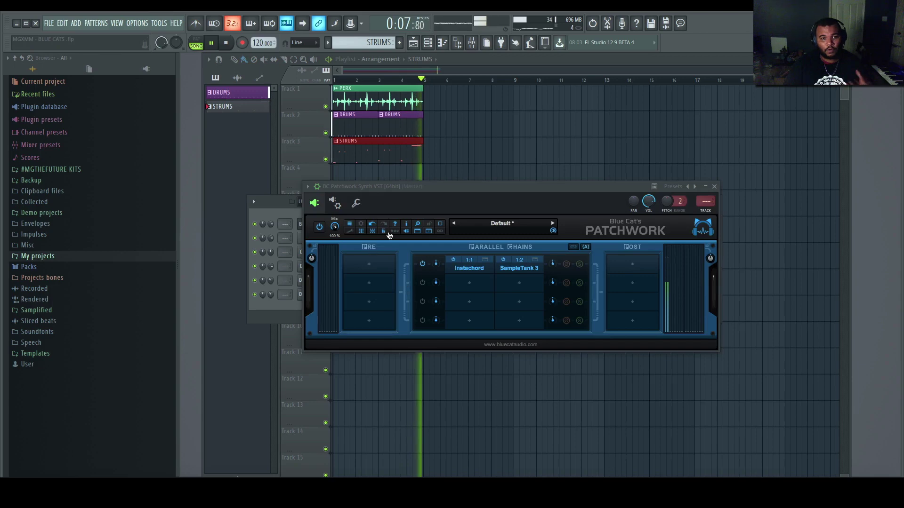
# - Move the Instachord editor up, check SampleTank 3 holds Gu Zheng Fingered, and stop playback
pyautogui.click(487, 262)
pyautogui.moveTo(490, 214); pyautogui.dragTo(483, 137)
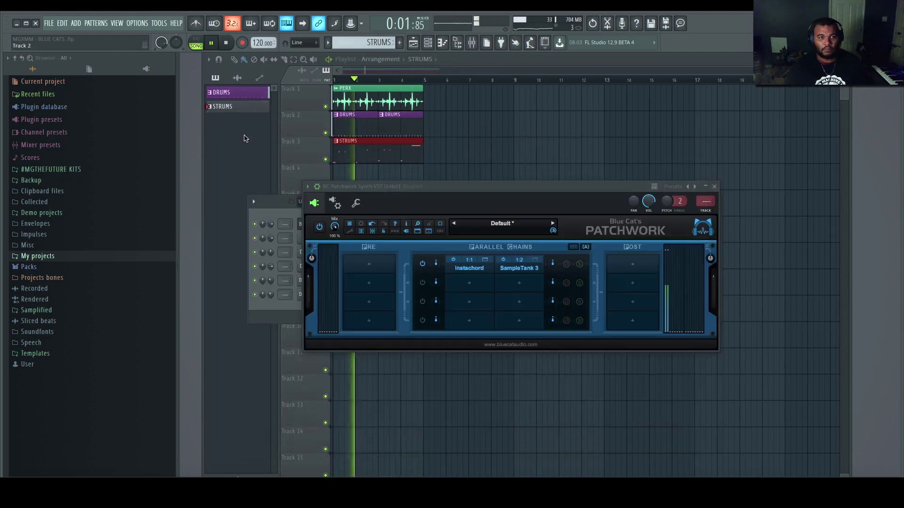
pyautogui.click(531, 266)
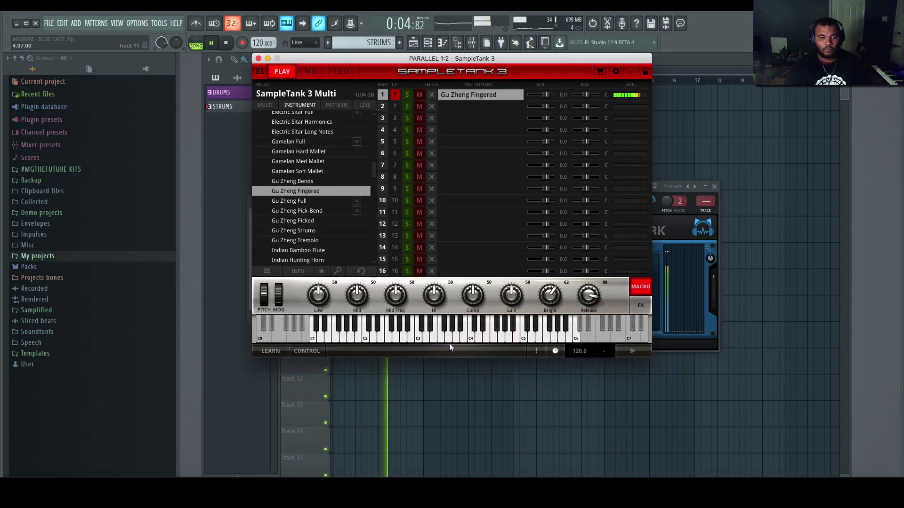
pyautogui.click(259, 59)
pyautogui.press('space')
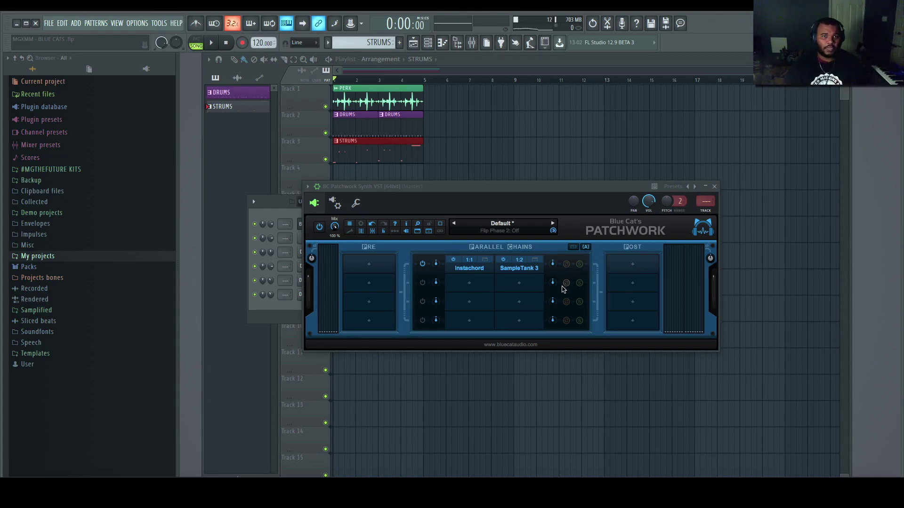
# - Send Instachord's MIDI output to Port A
pyautogui.rightClick(476, 273)
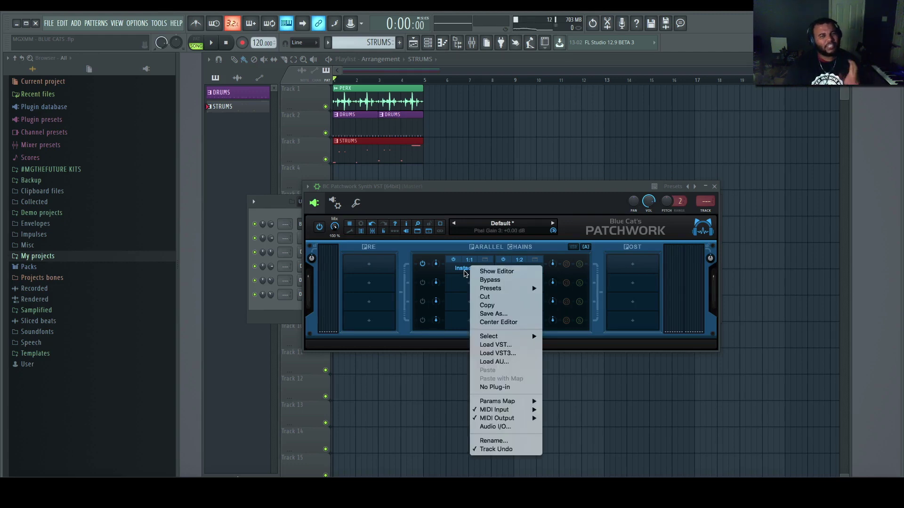
pyautogui.moveTo(522, 419)
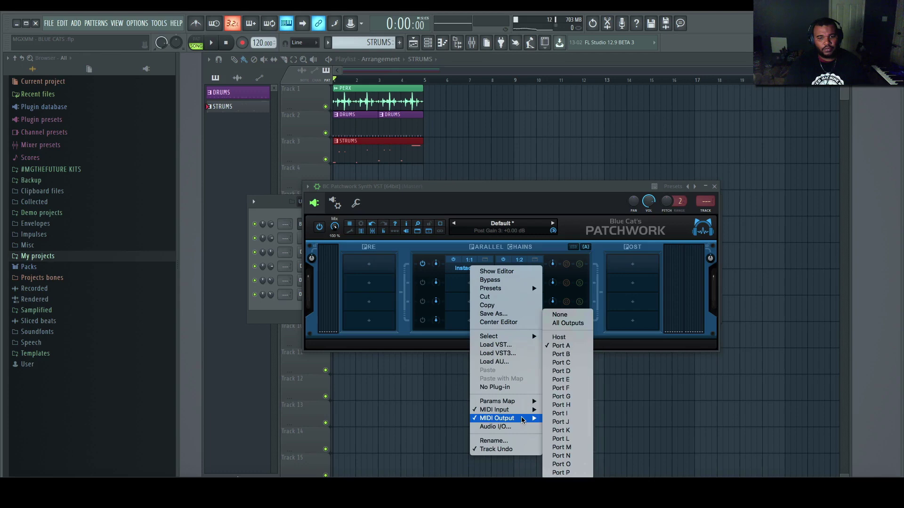
pyautogui.click(576, 347)
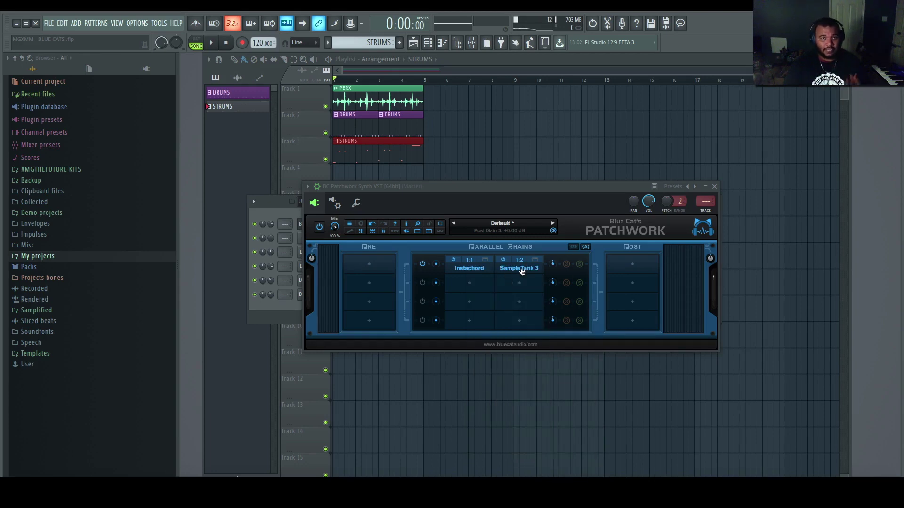
# - Set SampleTank 3's host MIDI input to None
pyautogui.rightClick(522, 272)
pyautogui.moveTo(546, 409)
pyautogui.moveTo(622, 348)
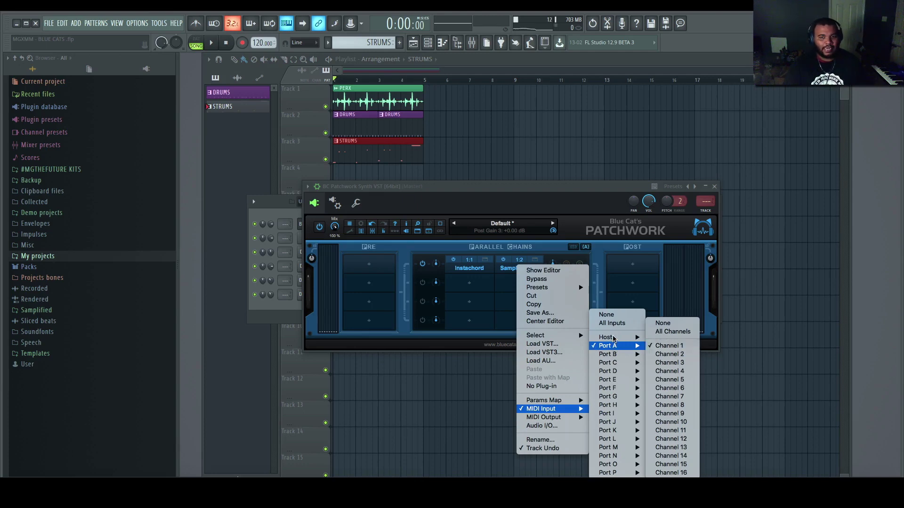
pyautogui.click(674, 324)
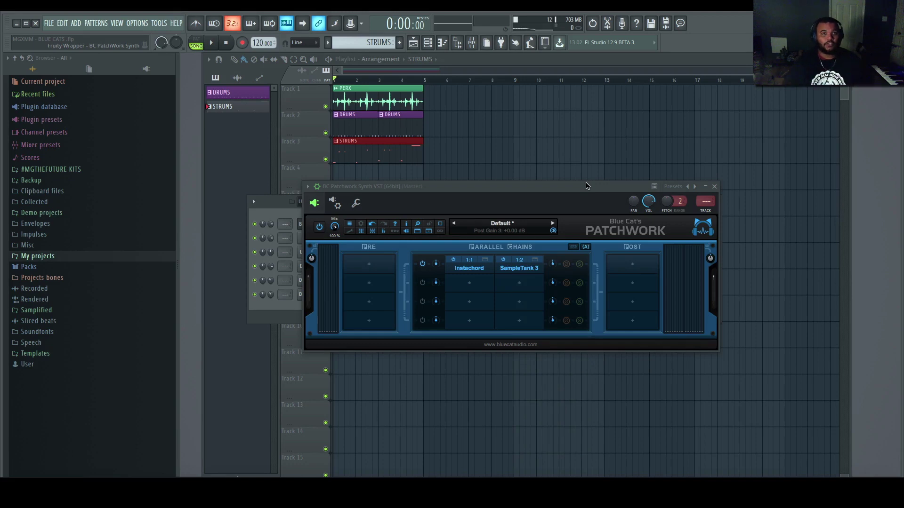